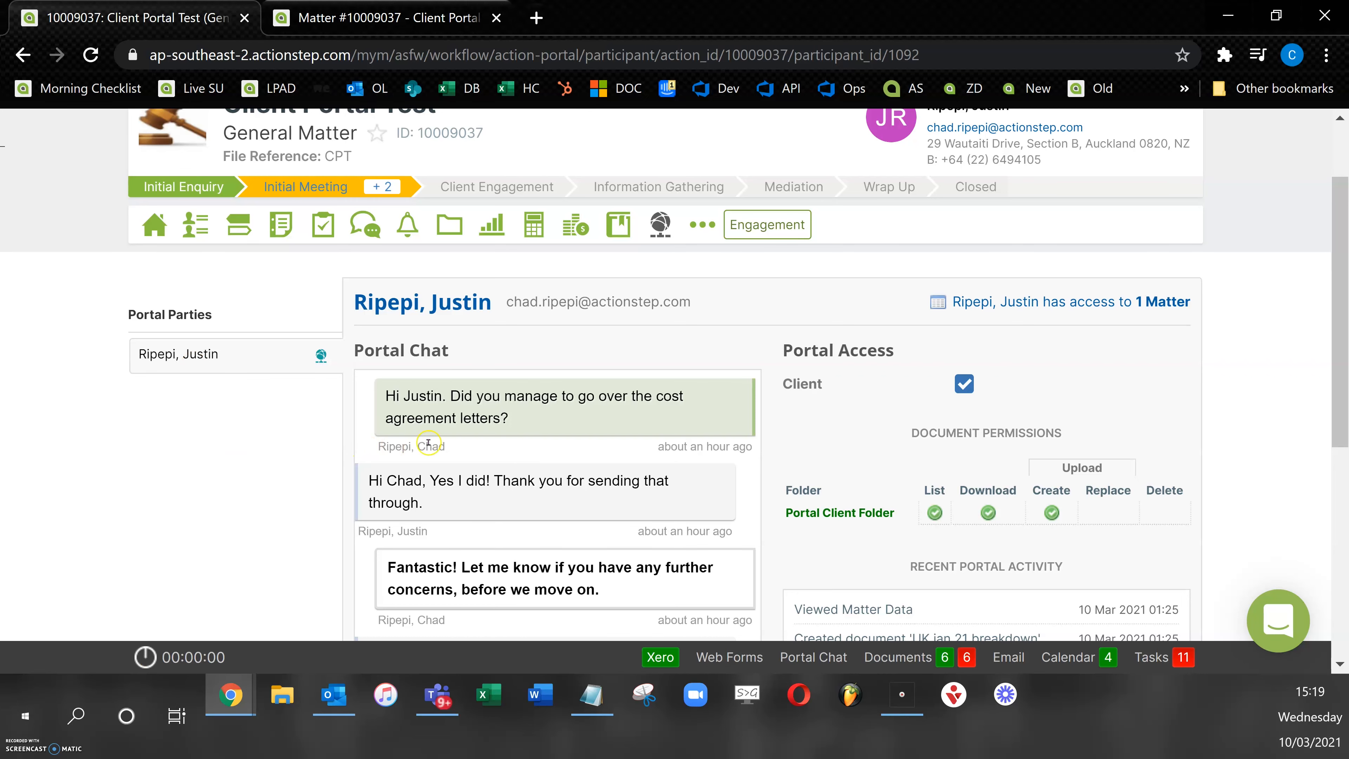
- Review the client's portal chat and document permissions, and open the matter's portal chat history
scroll(497, 482, down, 1)
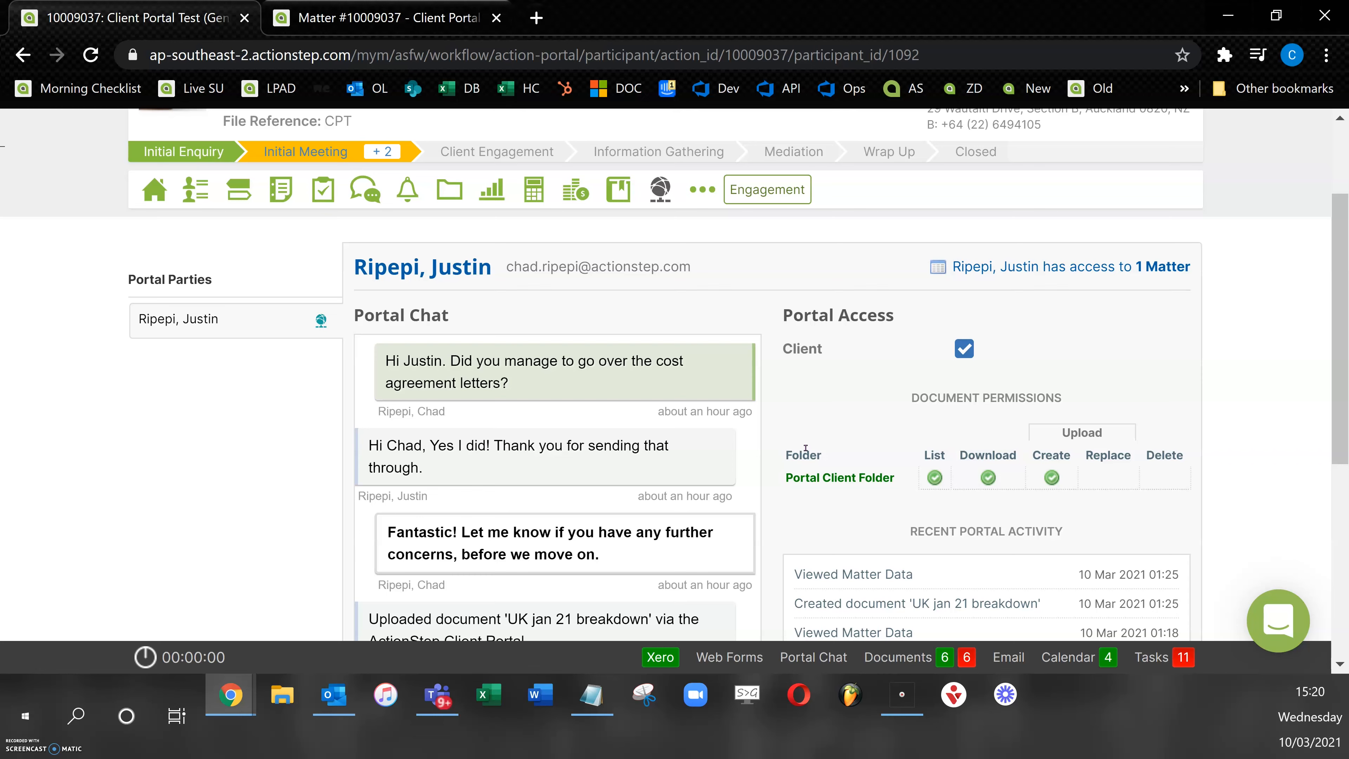
scroll(806, 448, down, 1)
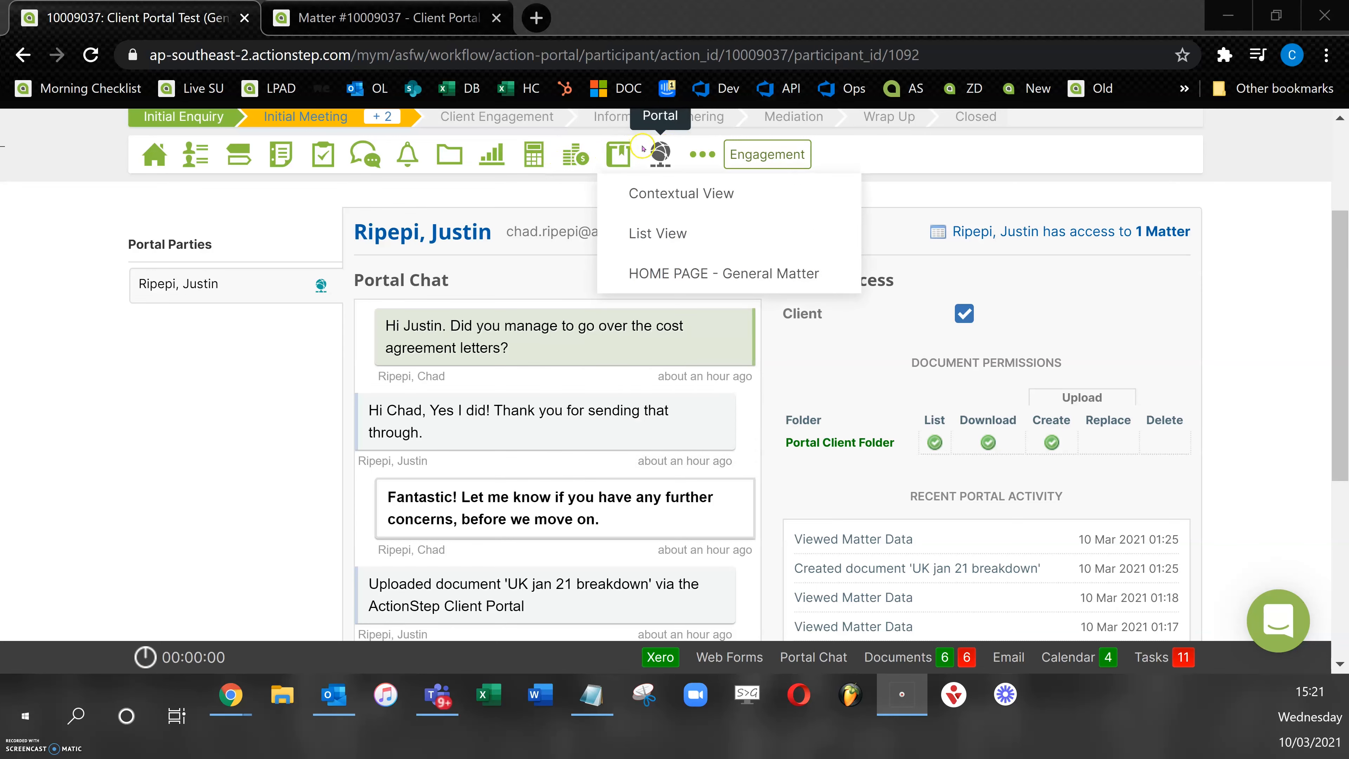
mouse_move(653, 152)
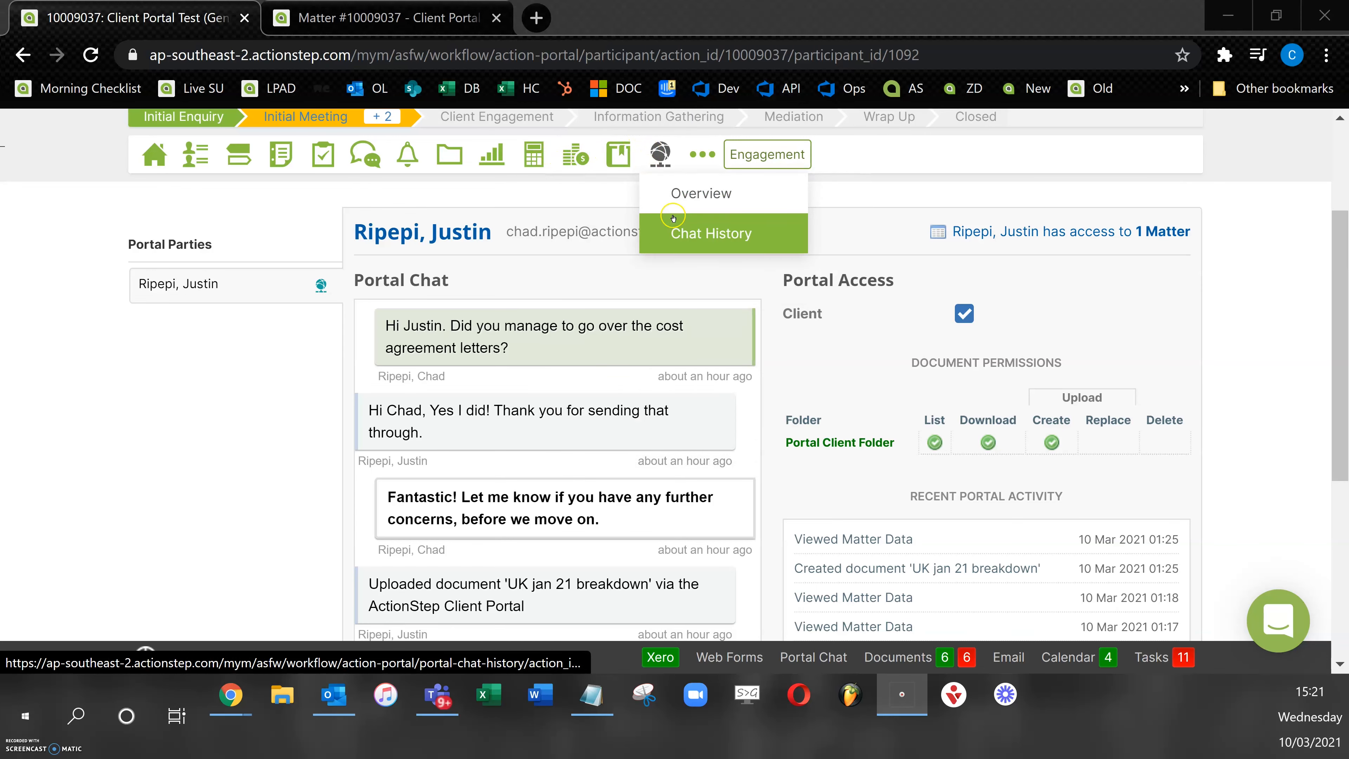
click(677, 230)
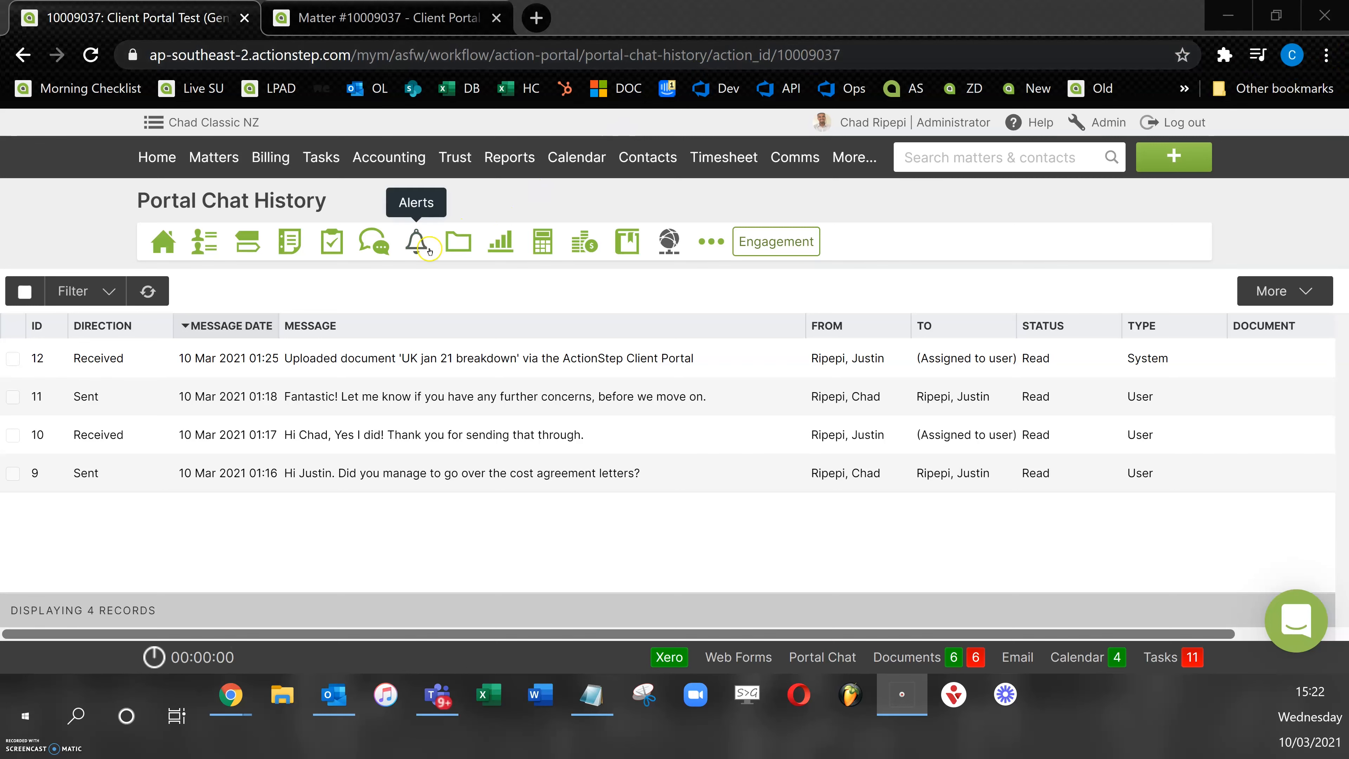
- Open the matter's documents and locate the Portal Client Folder
click(447, 248)
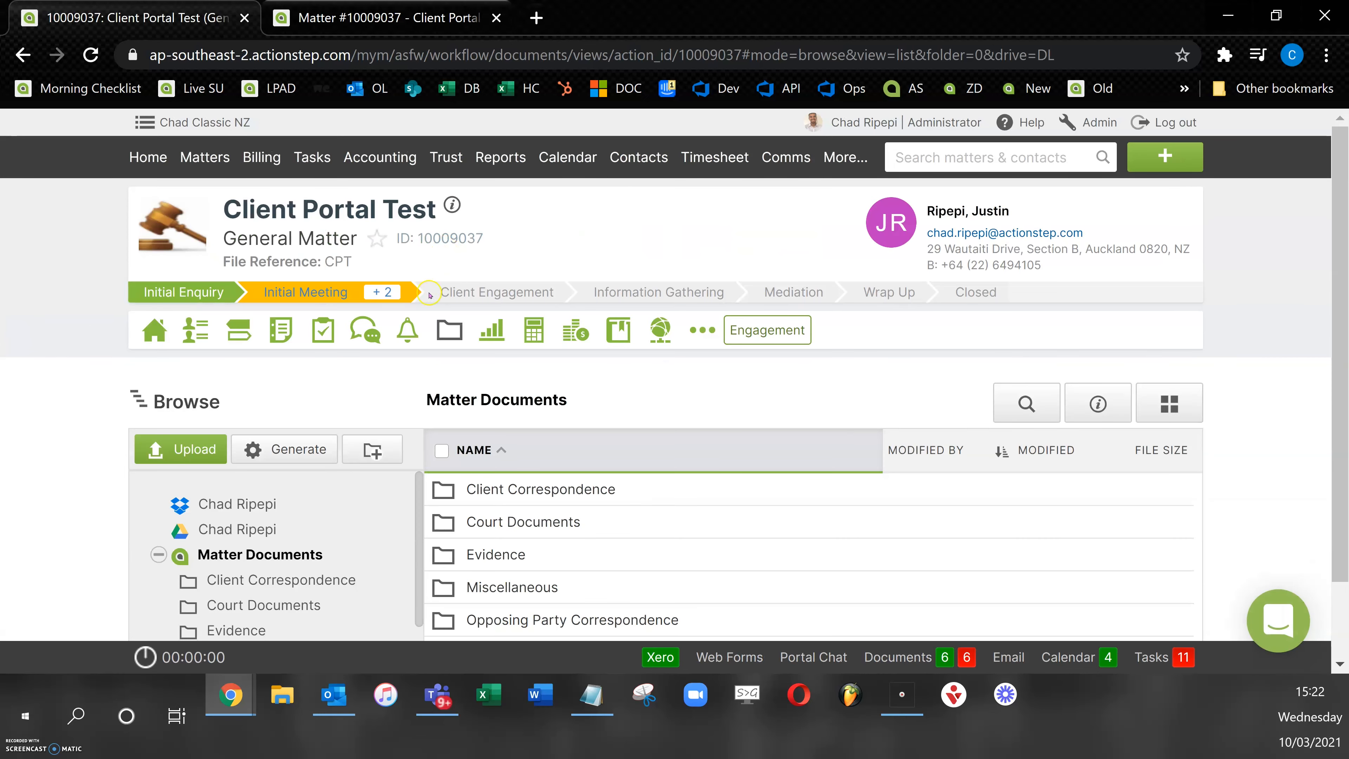
scroll(420, 329, down, 2)
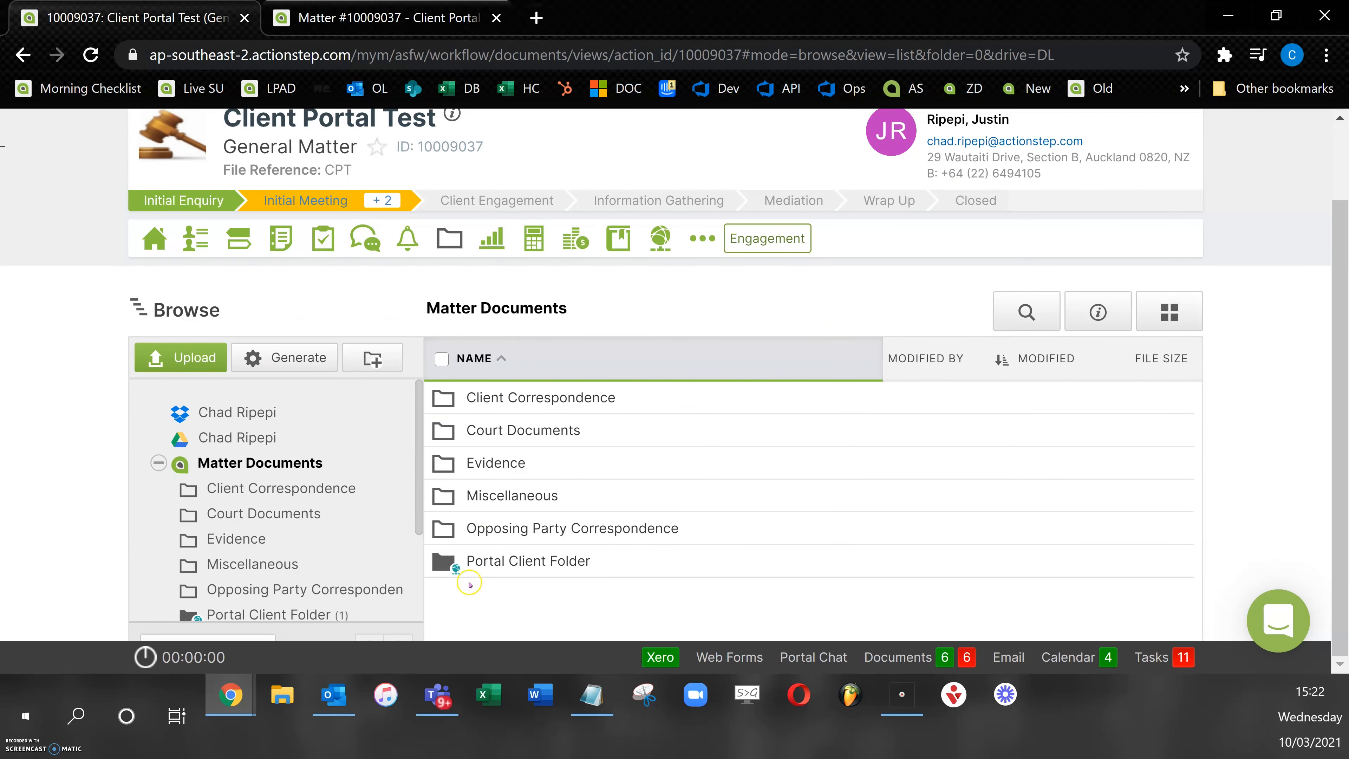
click(457, 564)
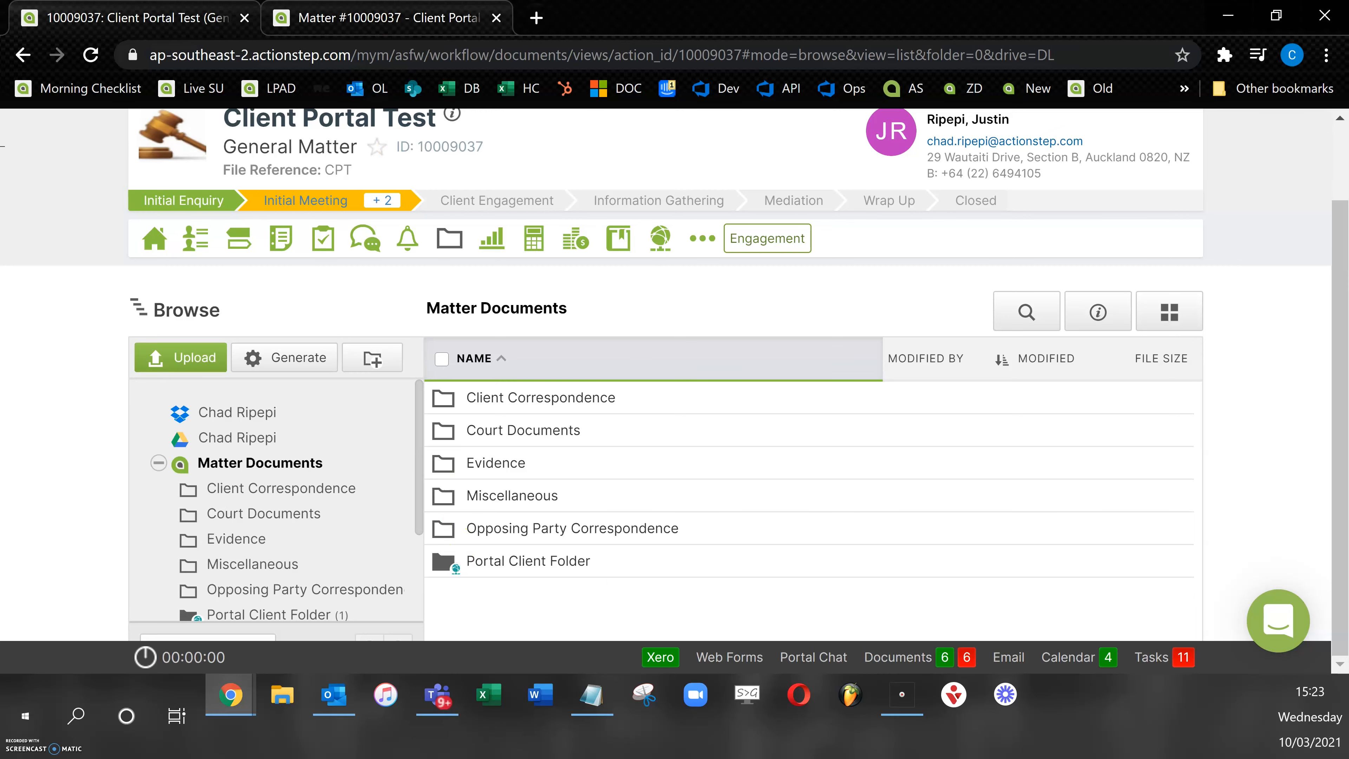
- Switch to the client's own portal view of the matter and display its status update
click(383, 18)
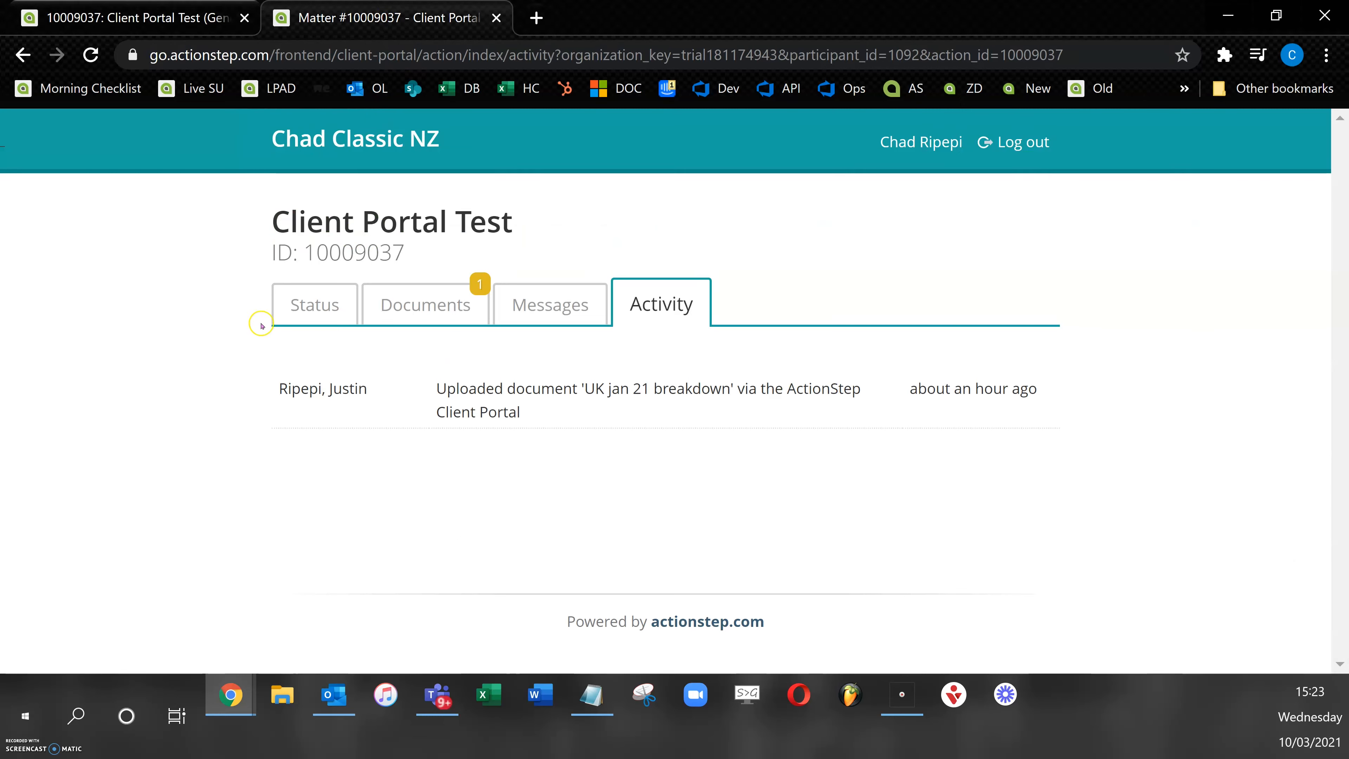
click(285, 312)
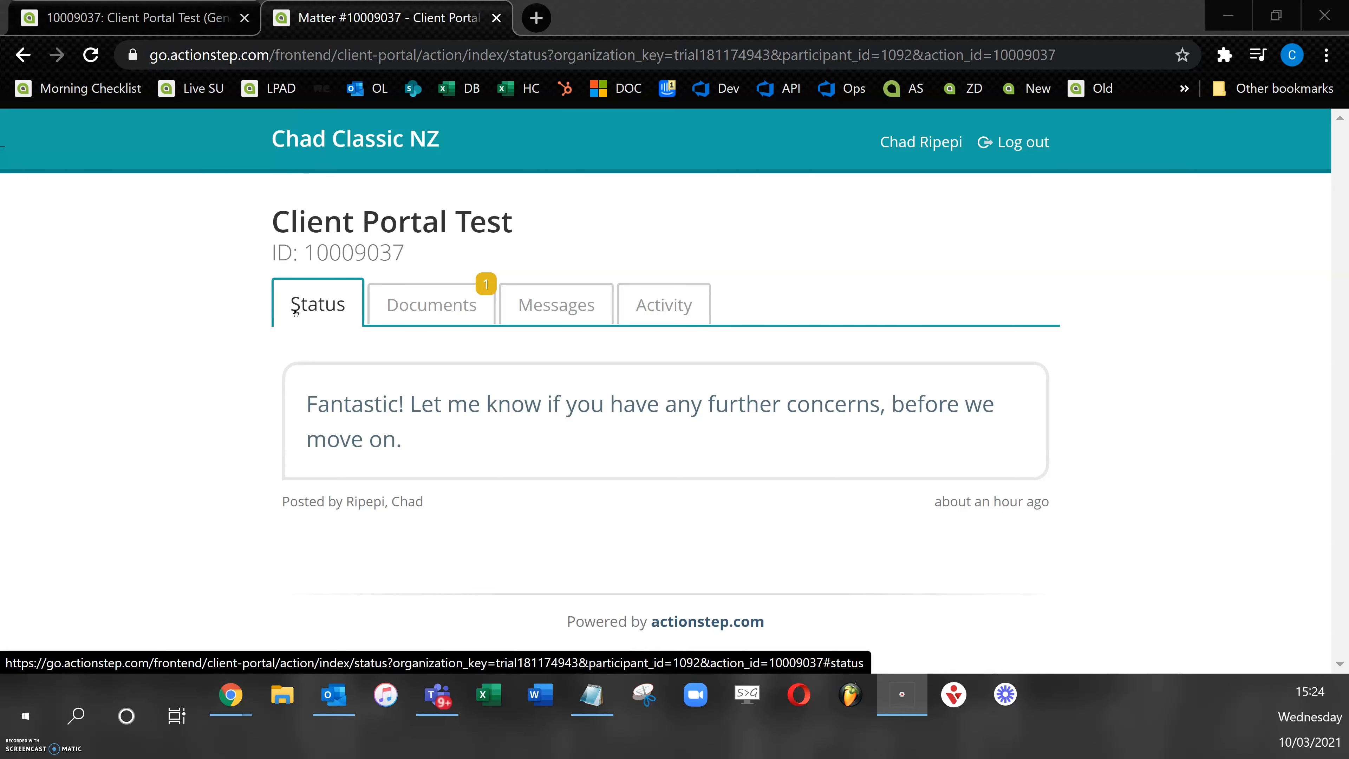
click(341, 301)
click(341, 301)
- Return to the matter's documents page and open the matter's portal page in a separate browser tab
click(106, 13)
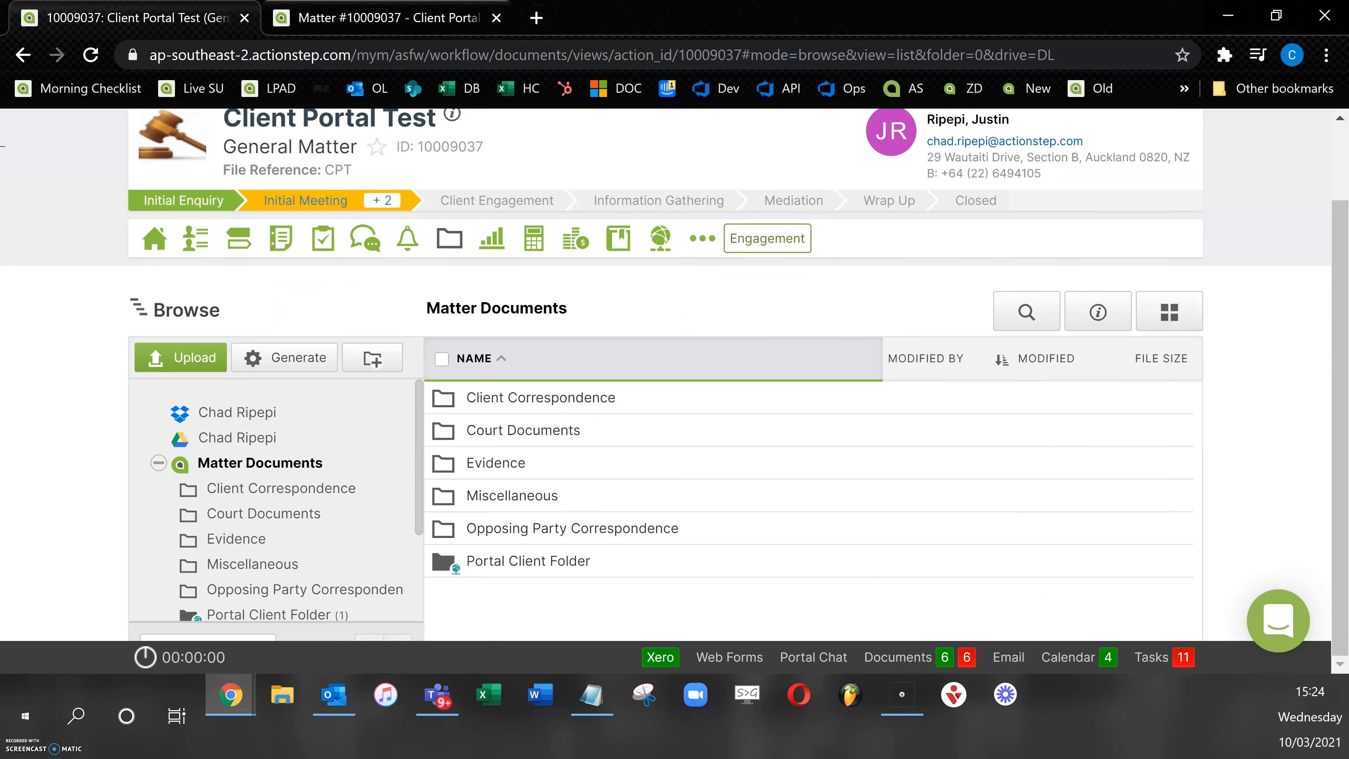
click(688, 240)
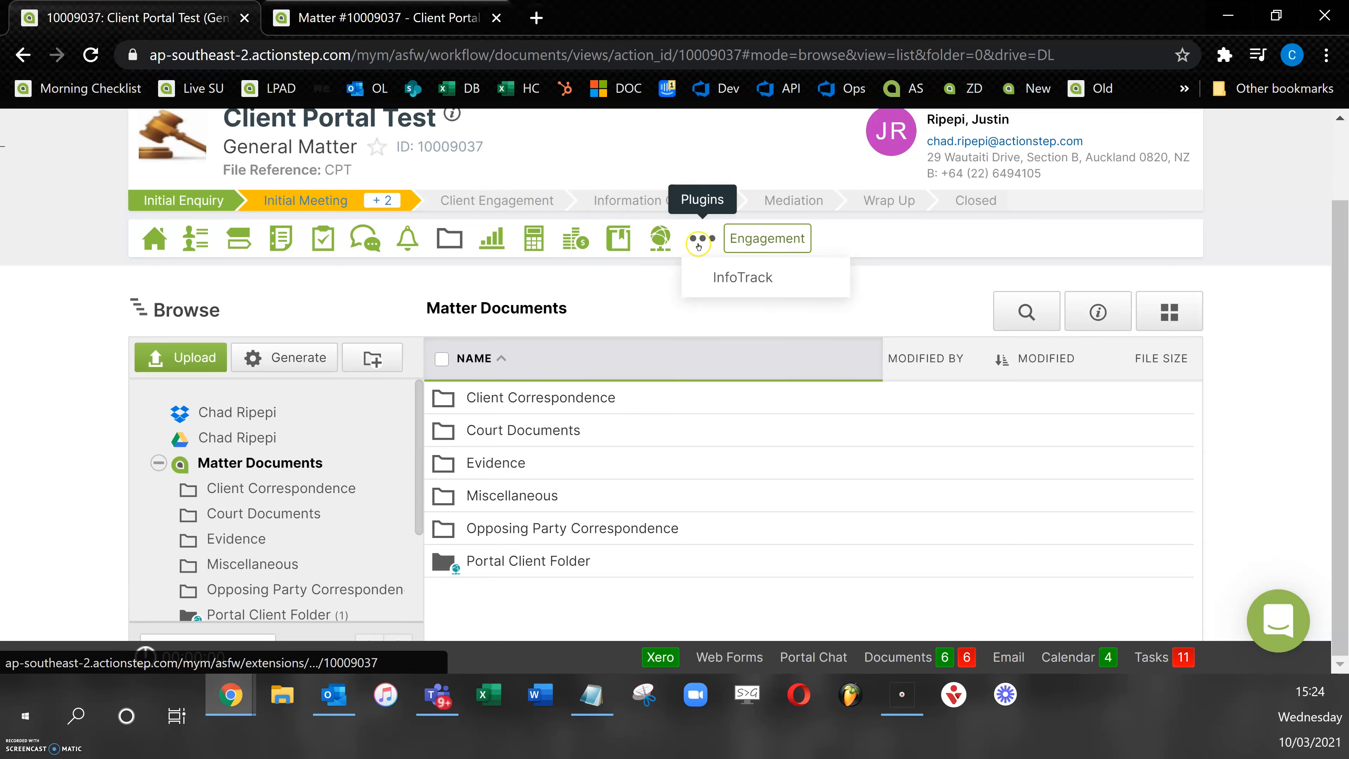
click(660, 237)
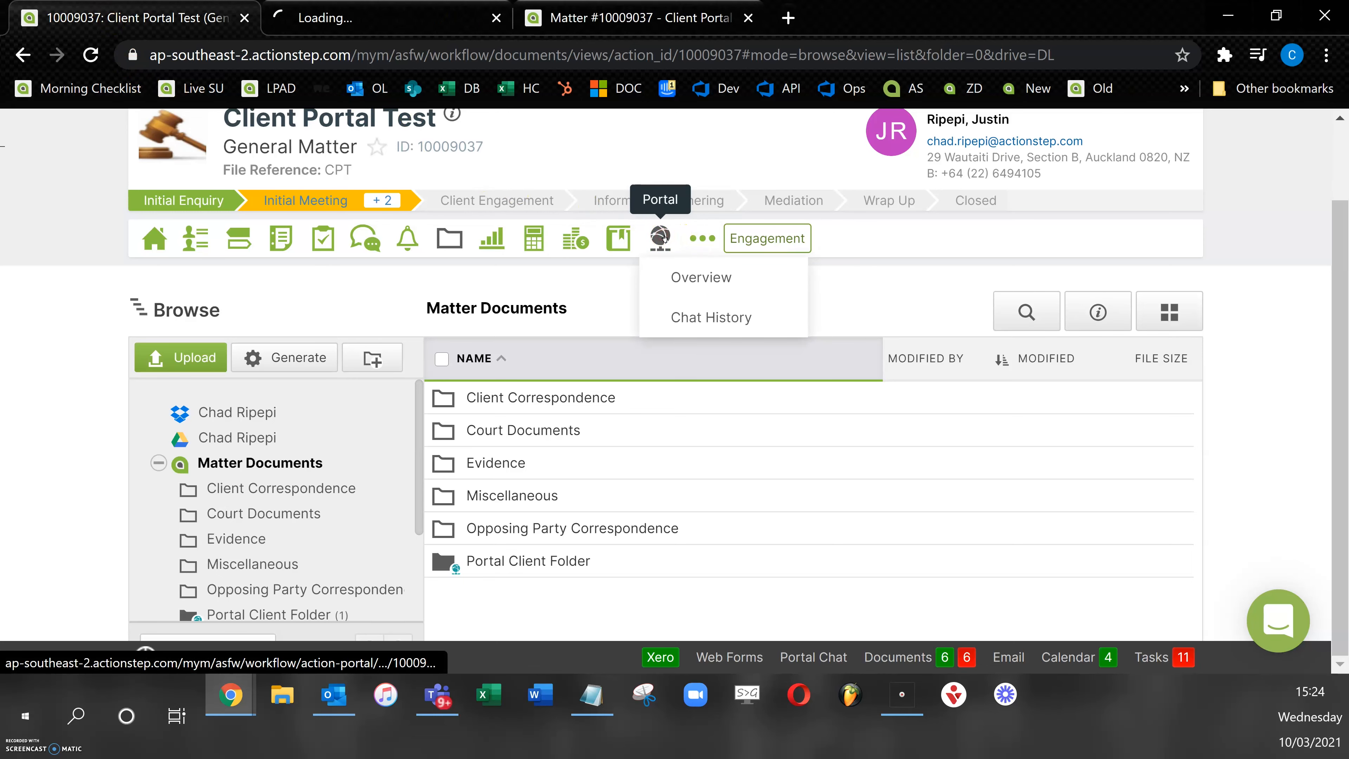
click(421, 7)
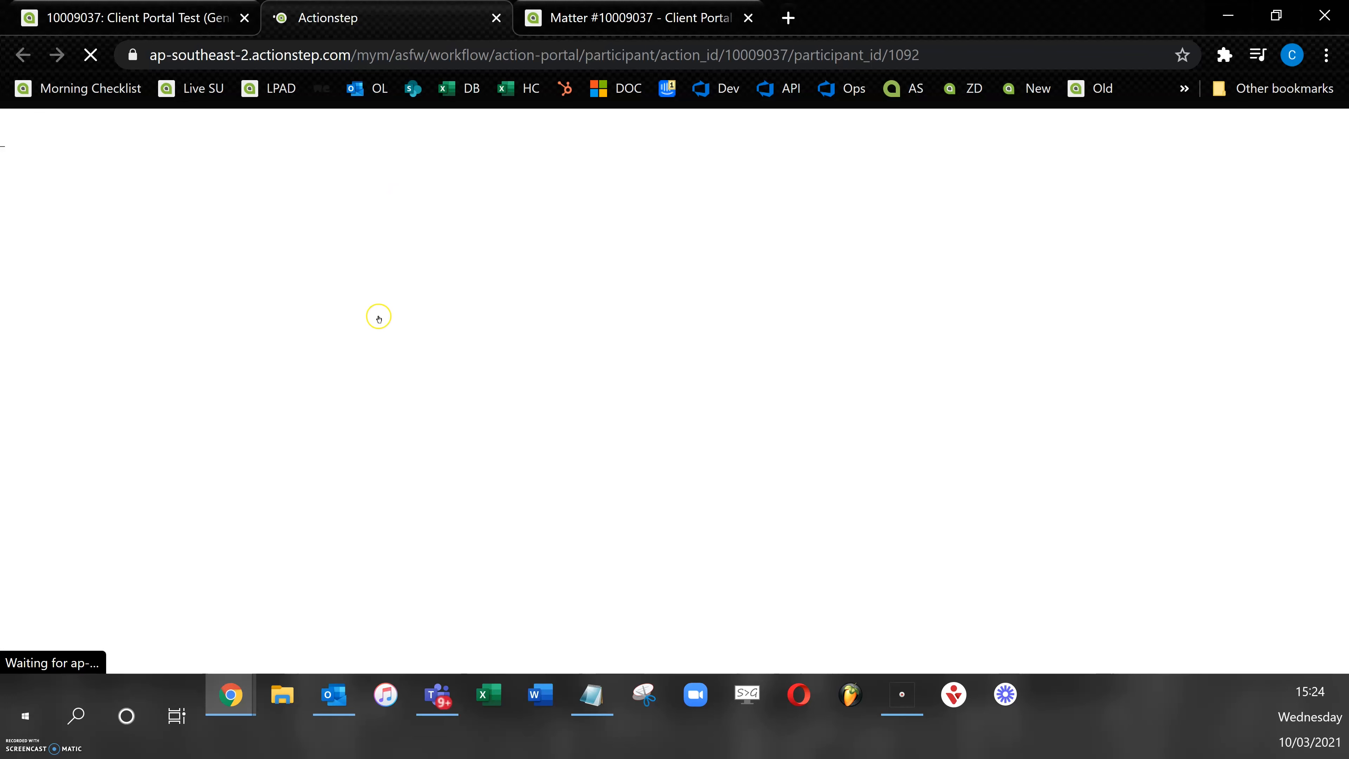
- Send the portal chat message "test" to the client and post it as a status update
scroll(423, 467, down, 4)
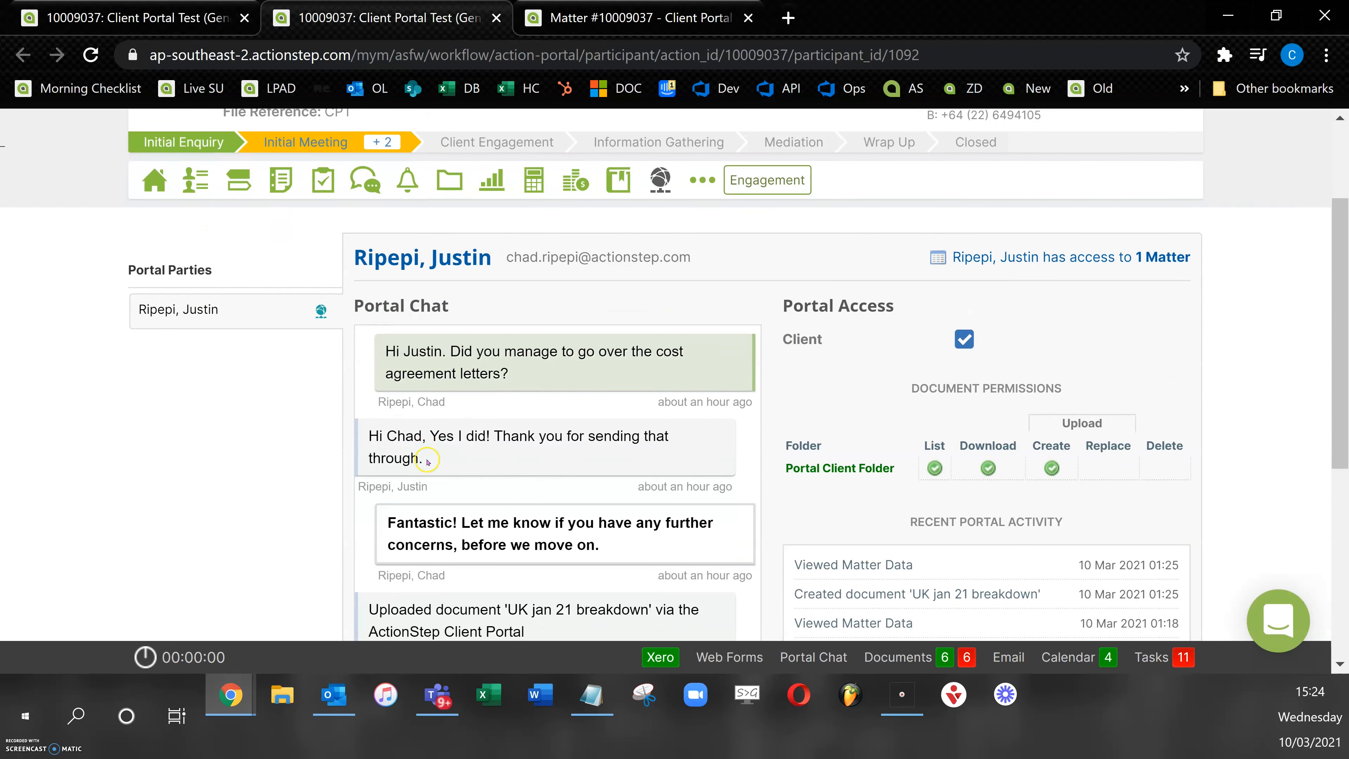
scroll(428, 457, down, 2)
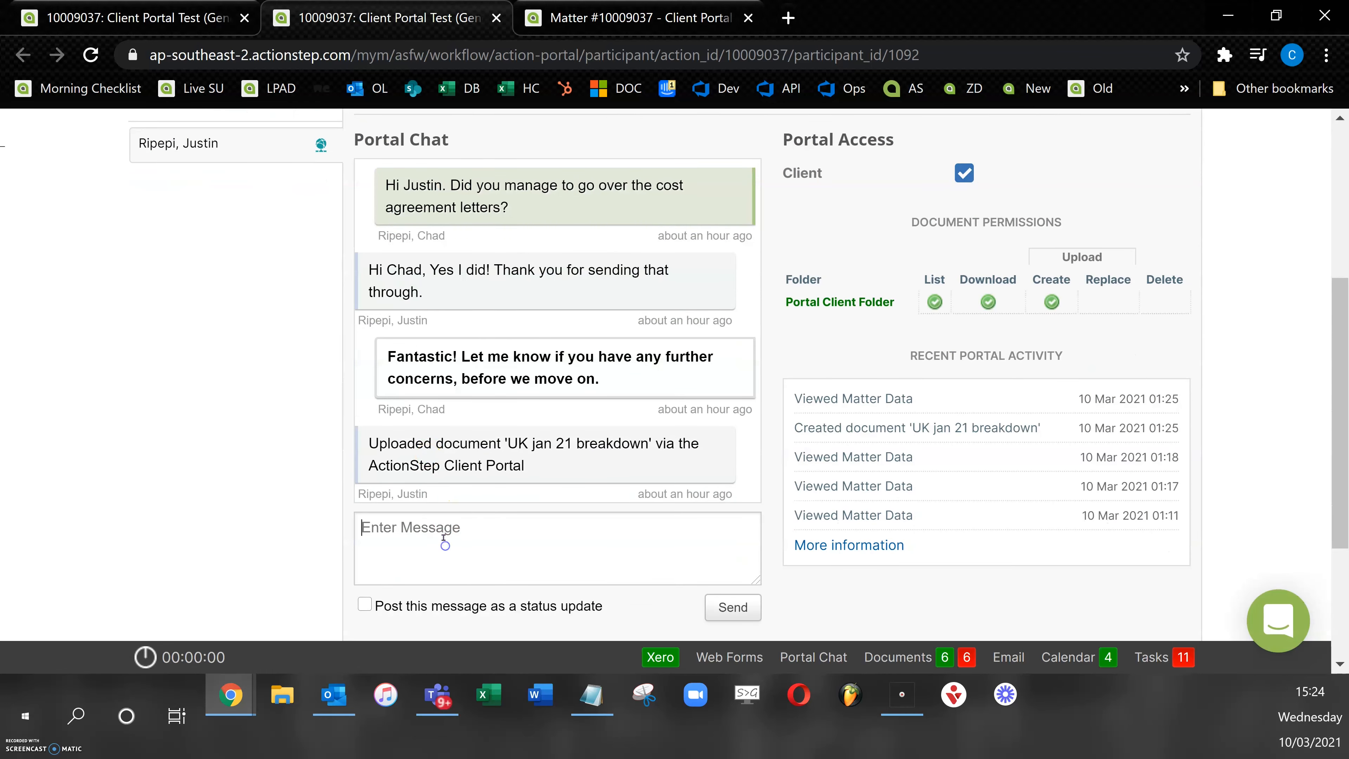
click(438, 507)
text(test)
click(361, 599)
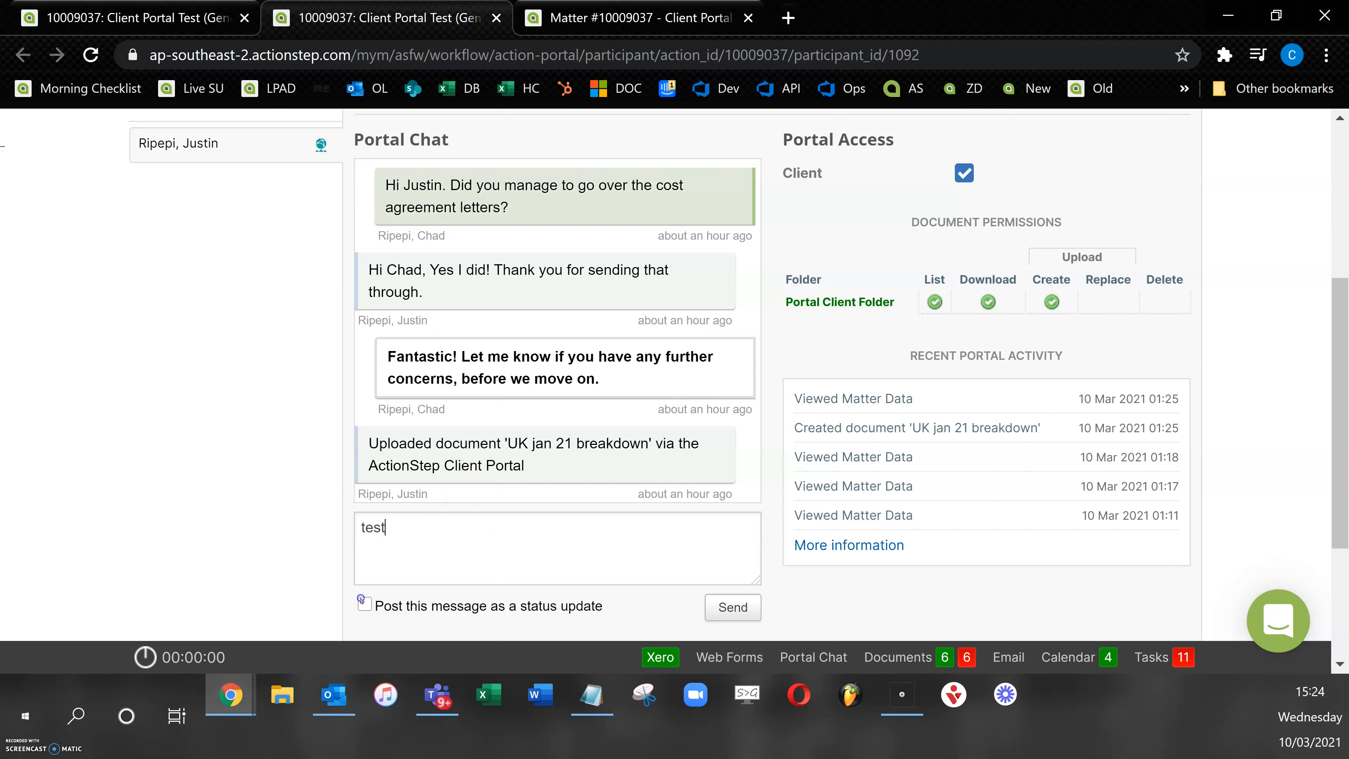
click(754, 611)
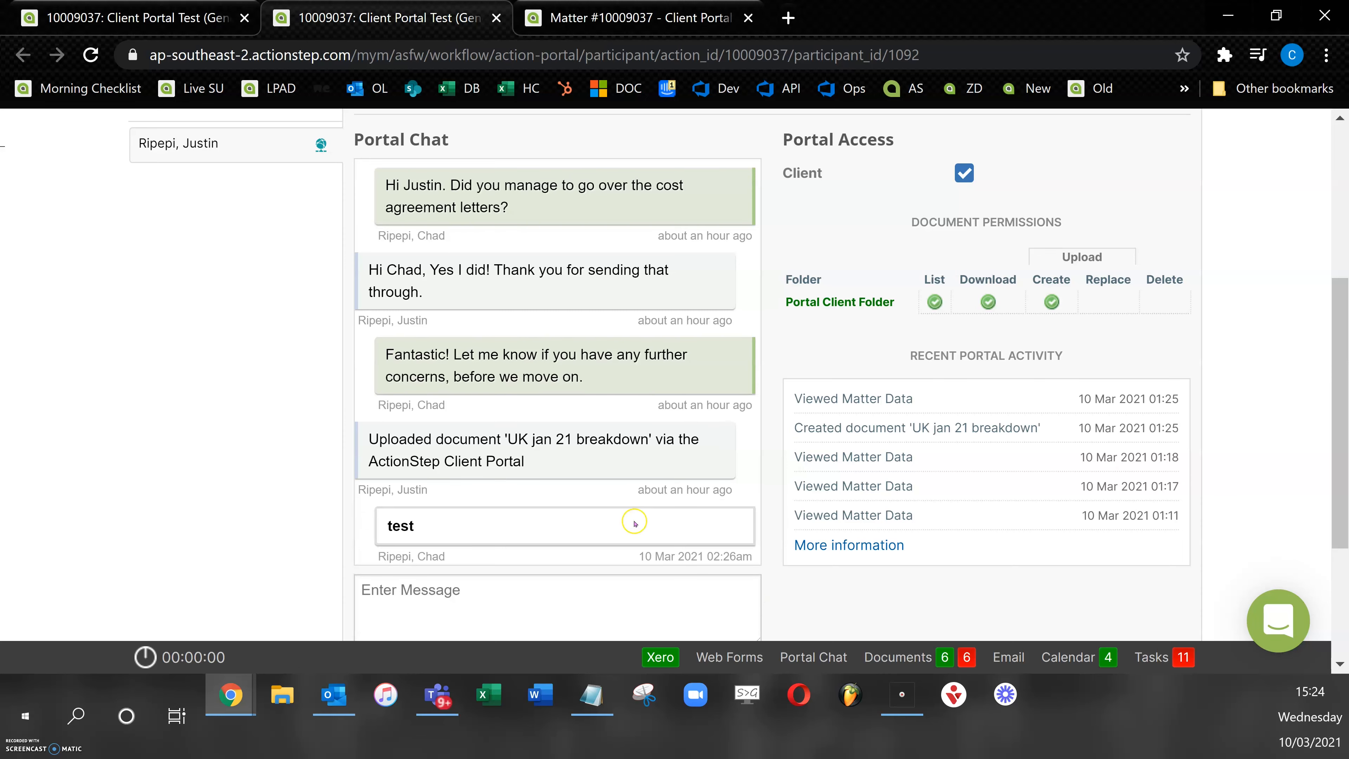
scroll(548, 479, down, 2)
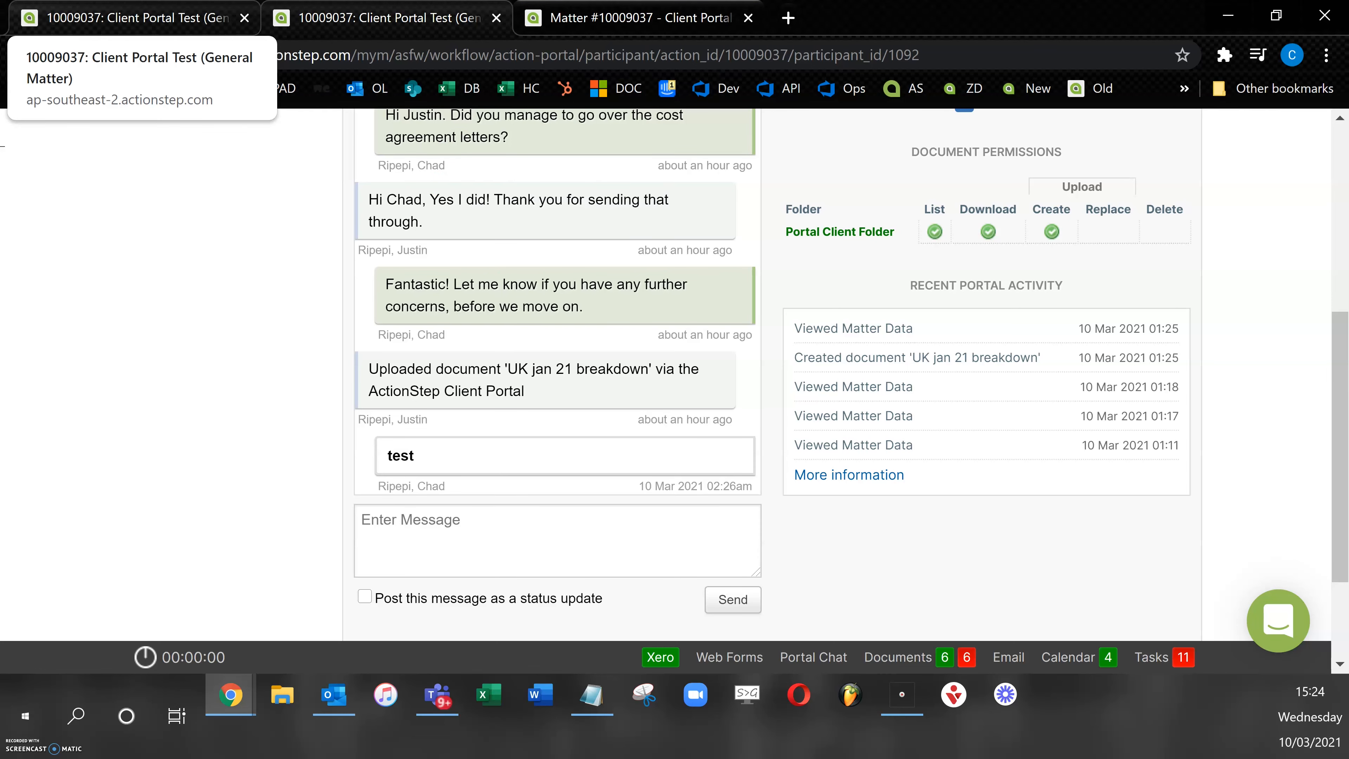
- Check the documents, messages and activity of the matter in the client's portal view
click(558, 7)
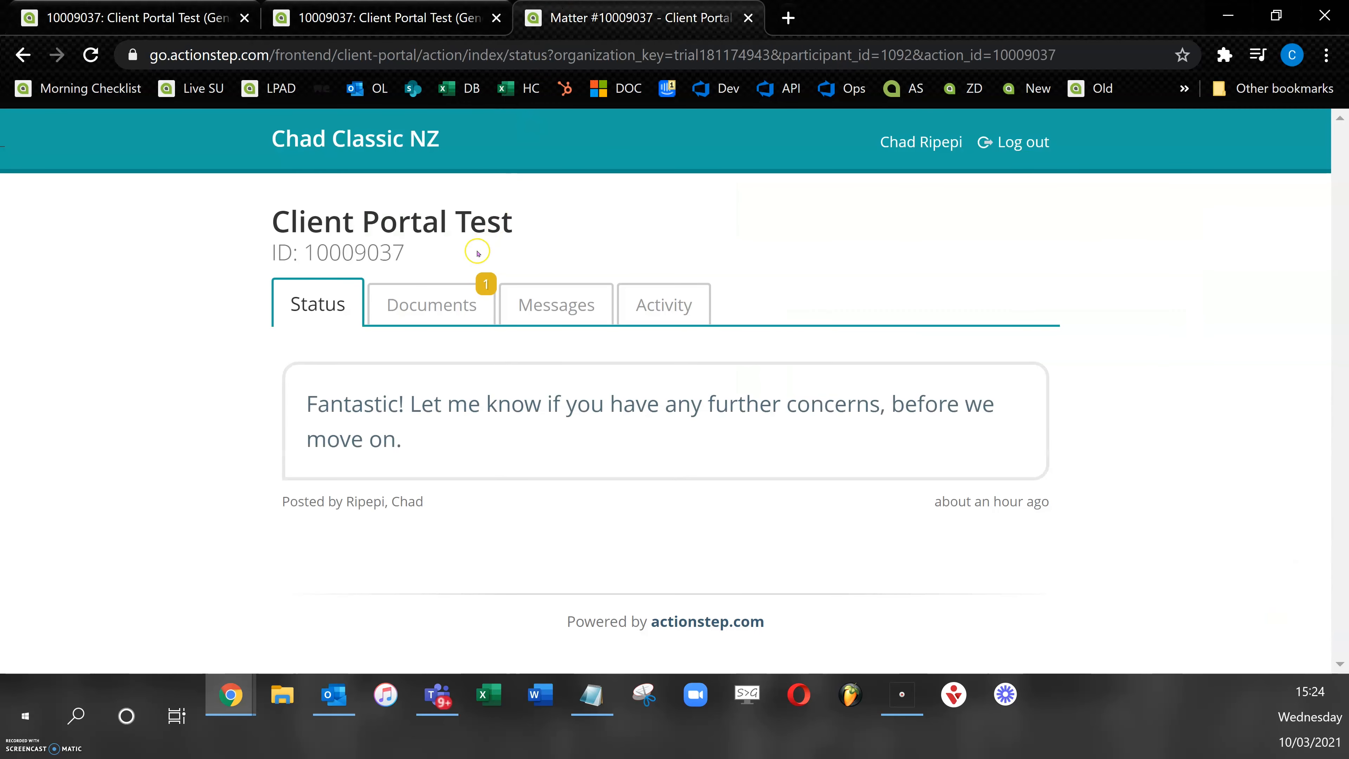
drag(460, 347, 460, 335)
click(457, 320)
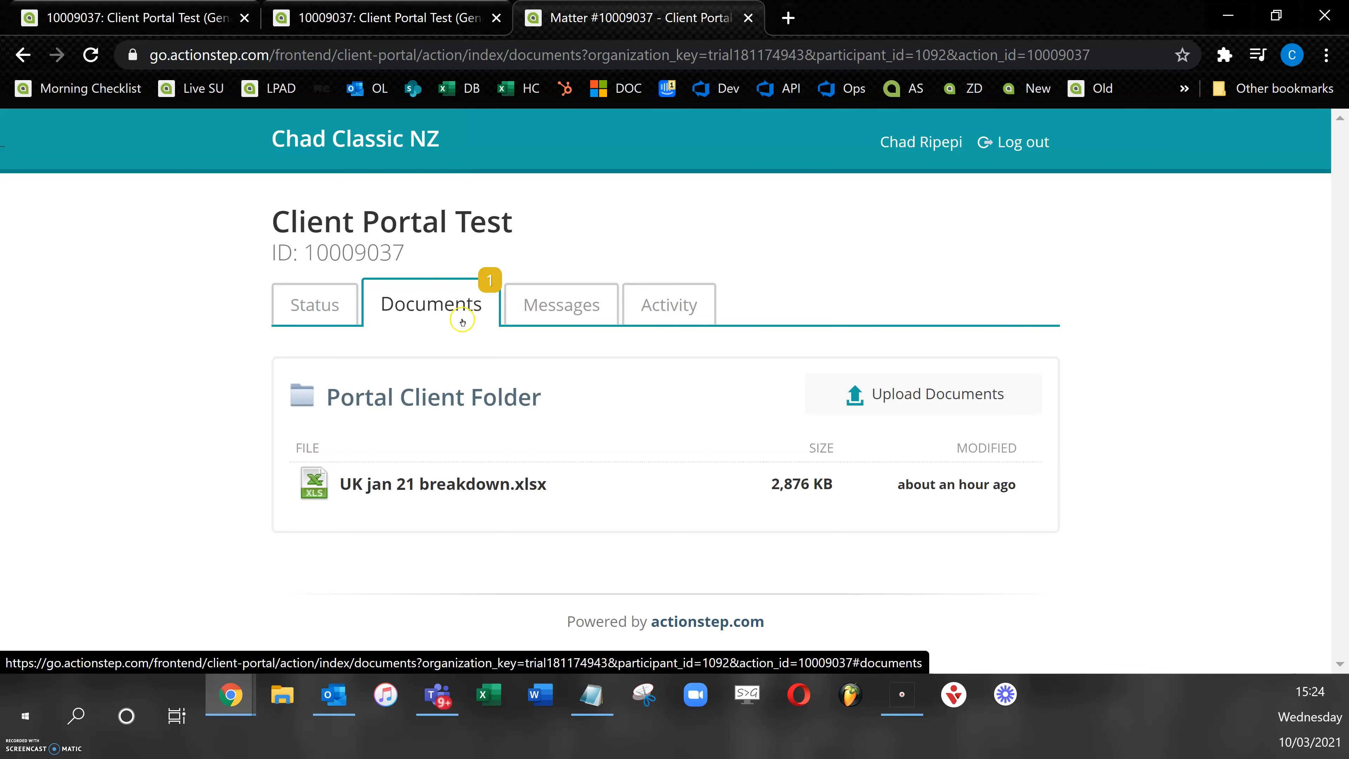
click(513, 296)
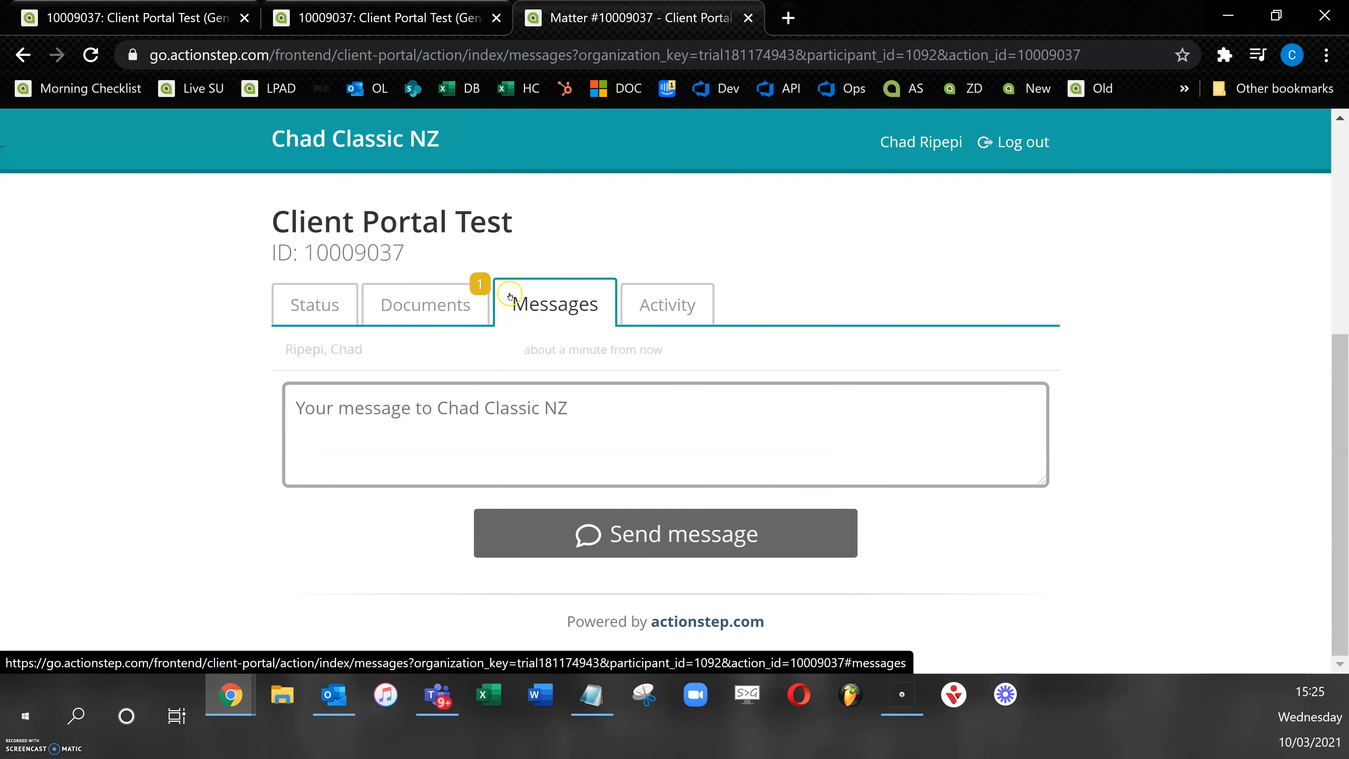
scroll(946, 423, up, 5)
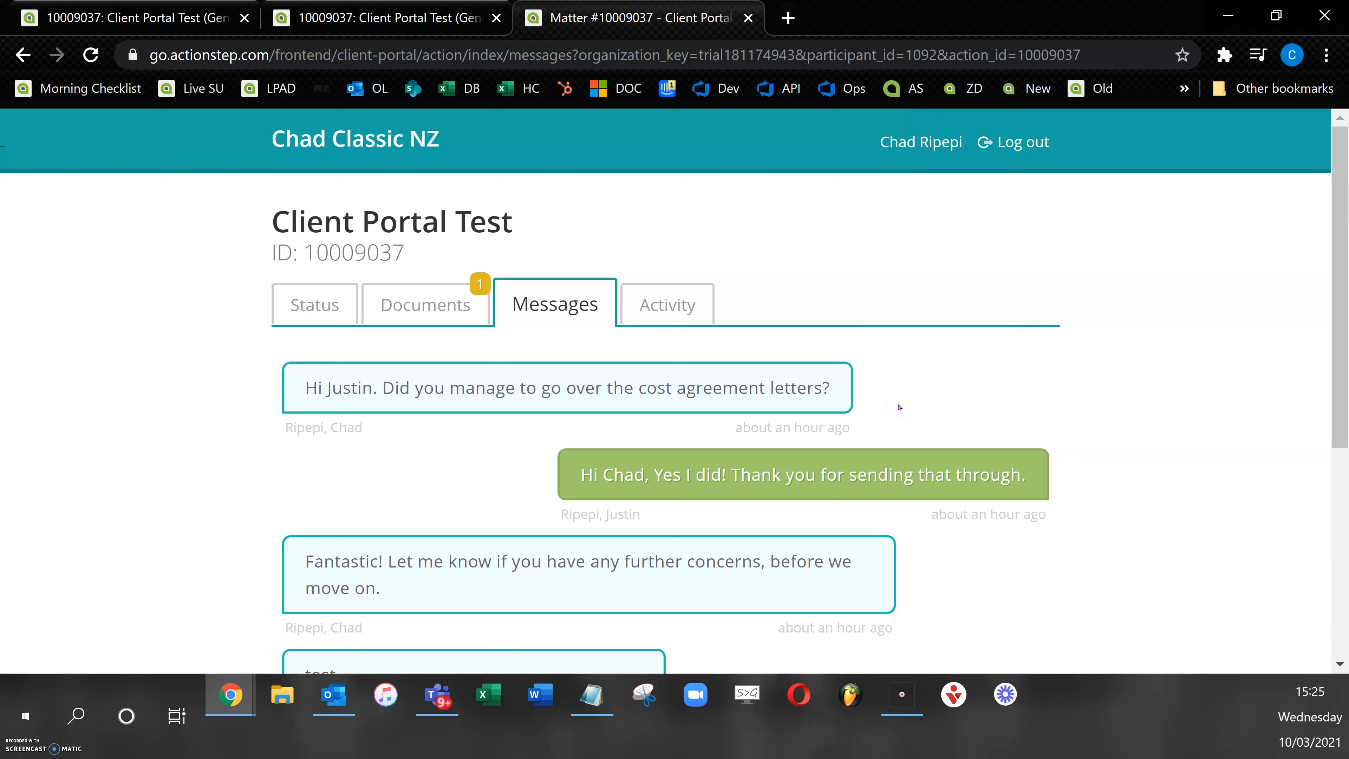
click(679, 302)
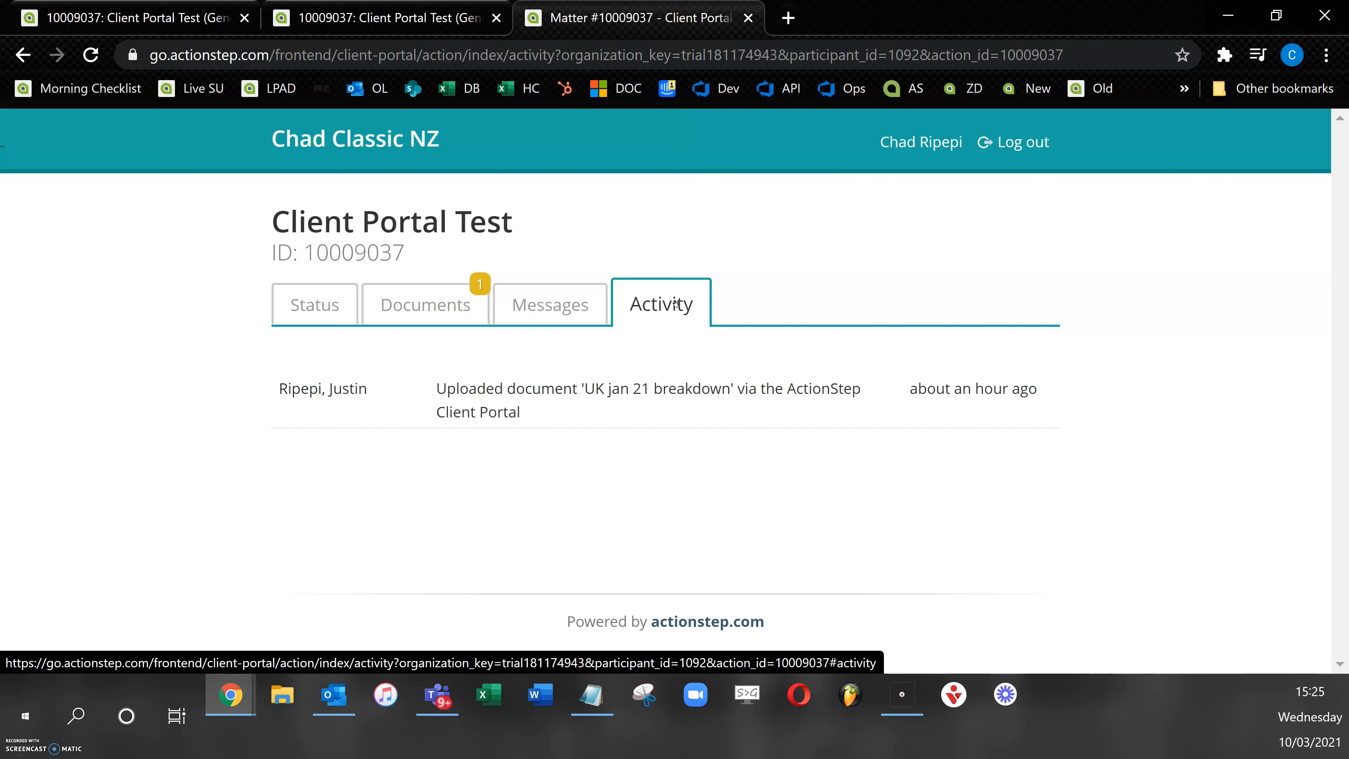
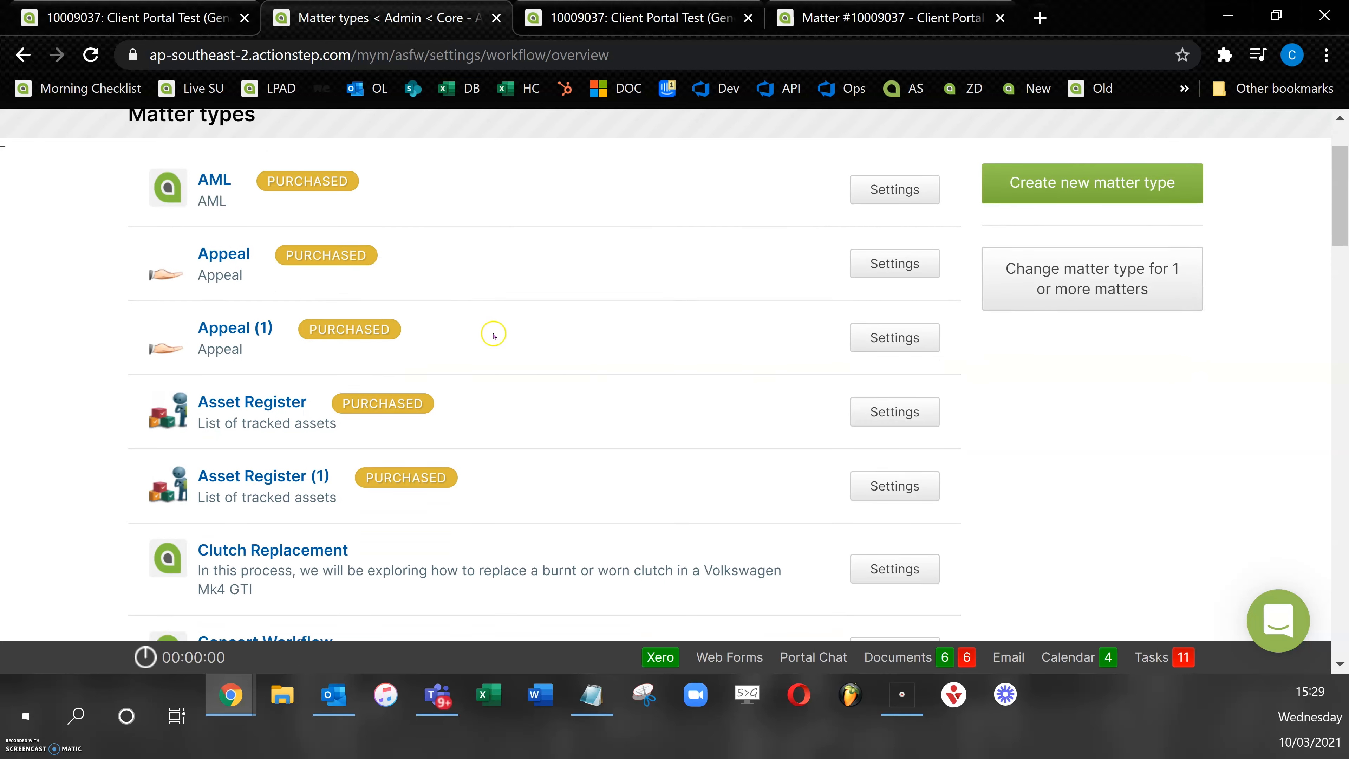
- Find the General Matter type in the list of matter types and open its configuration
scroll(494, 336, down, 9)
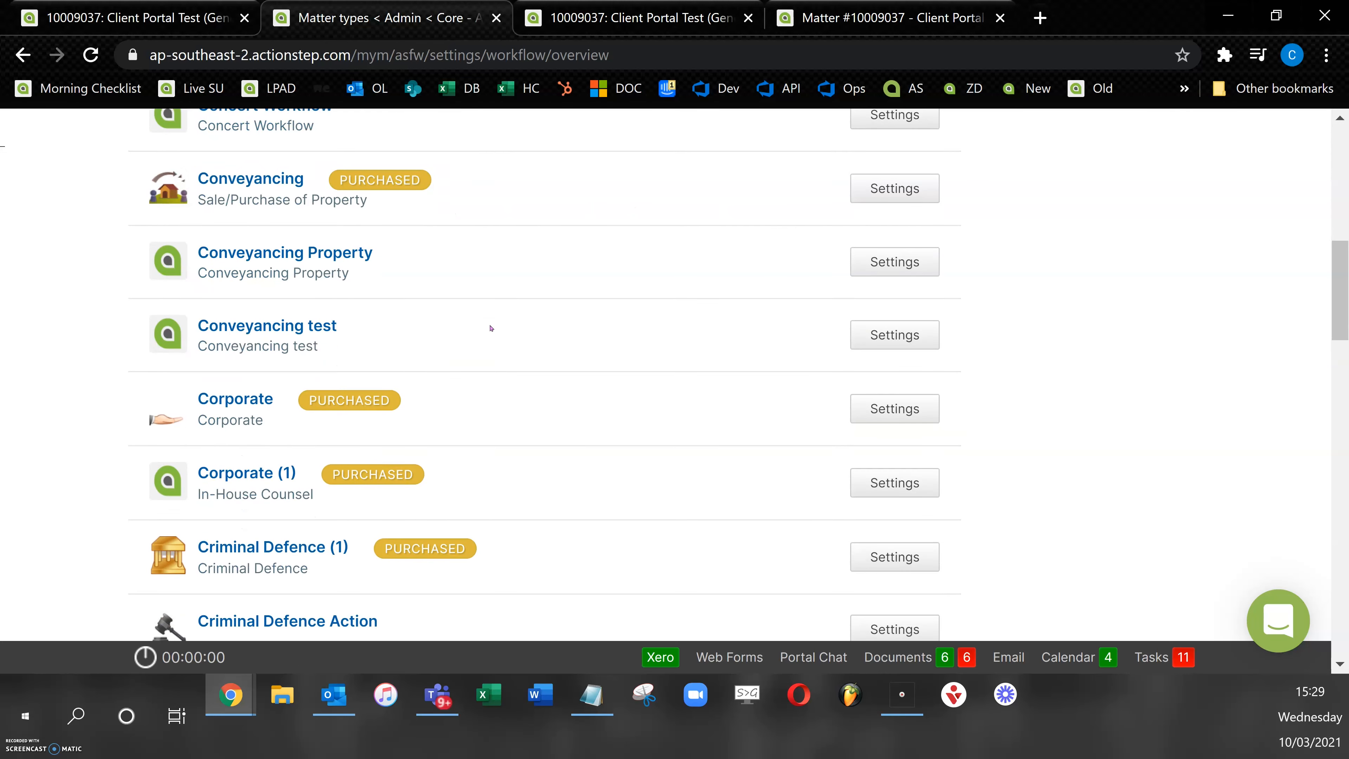
scroll(492, 328, down, 13)
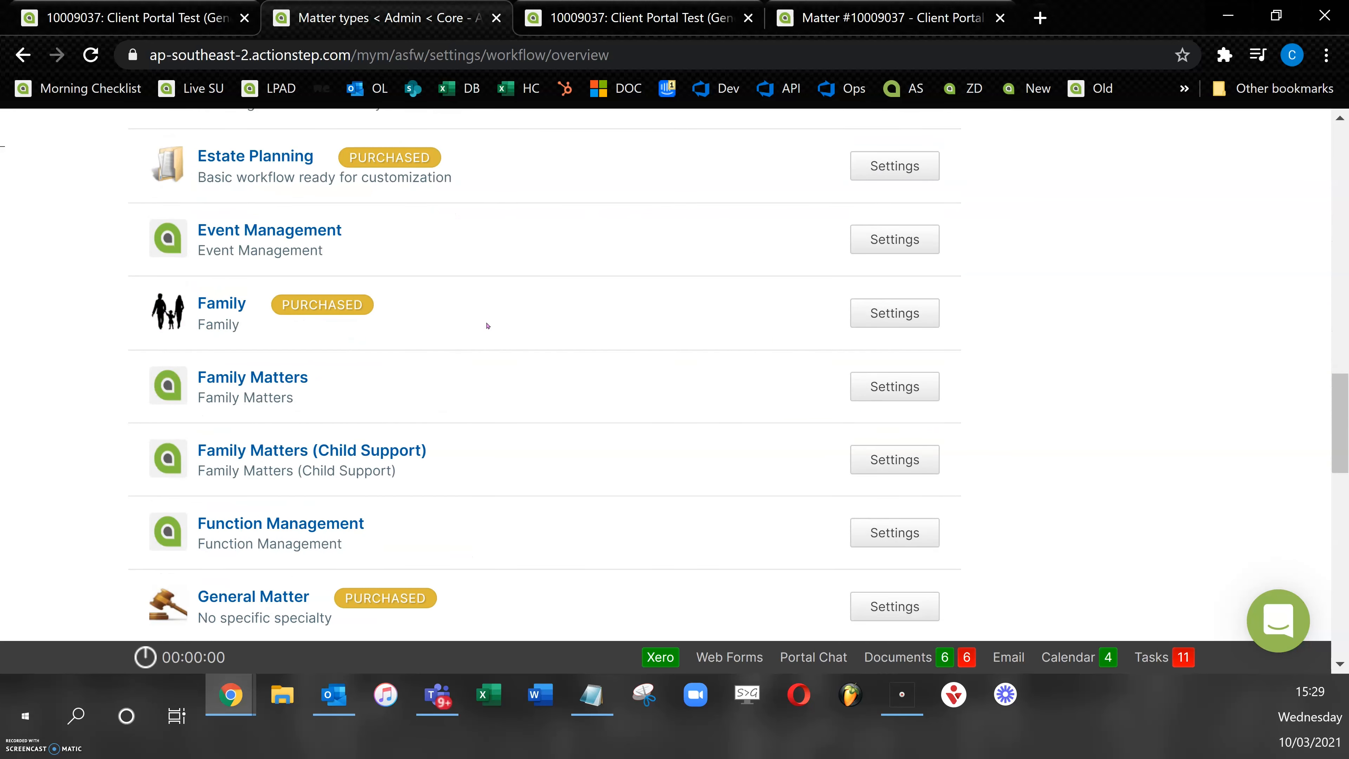
scroll(487, 326, down, 4)
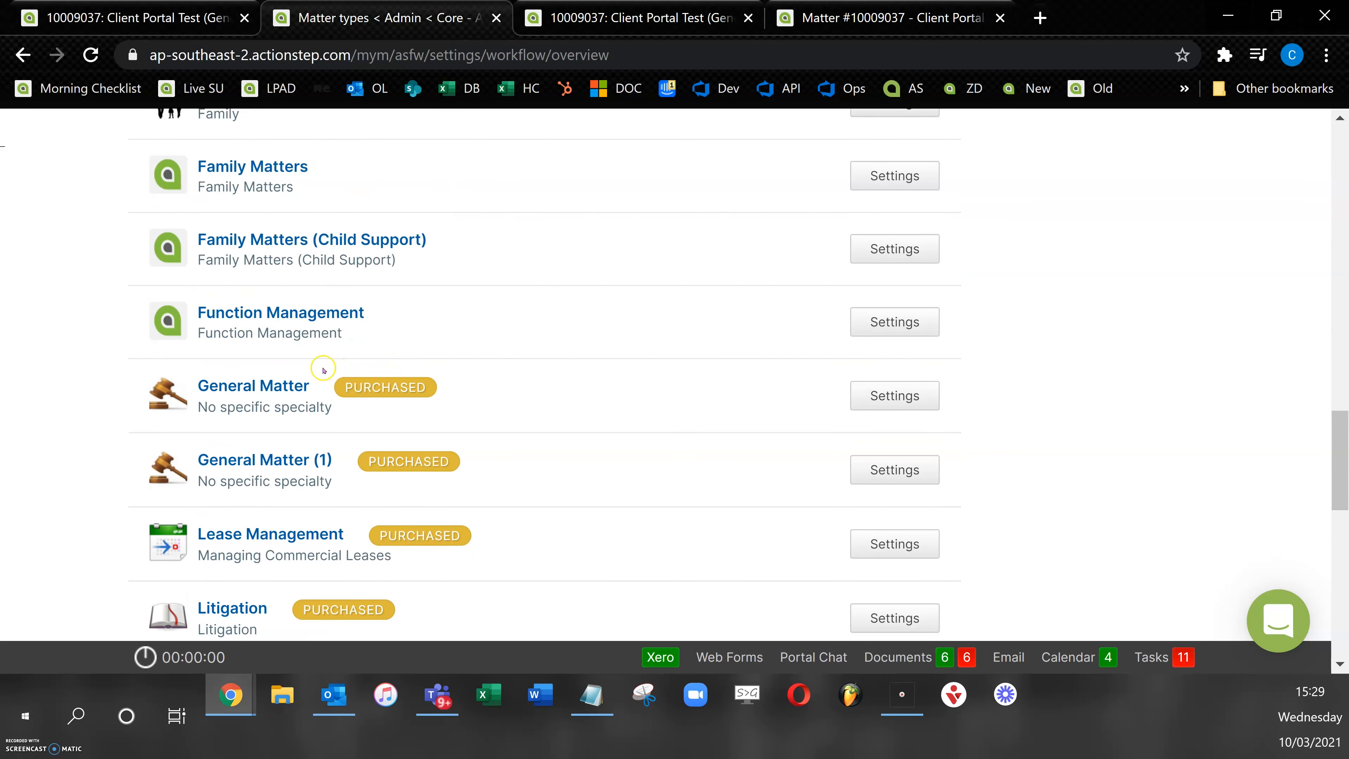
click(299, 381)
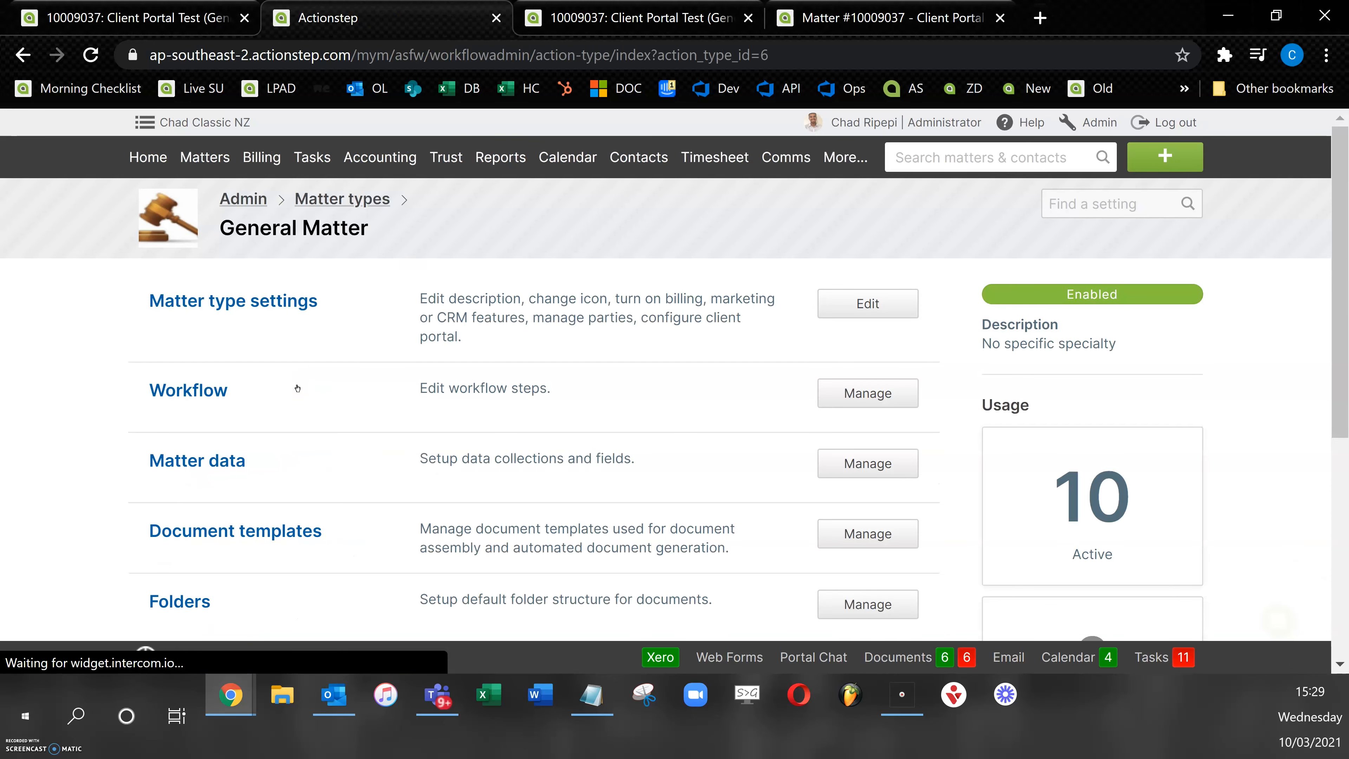
- Open the default document folder structure of the General Matter type
scroll(296, 392, down, 2)
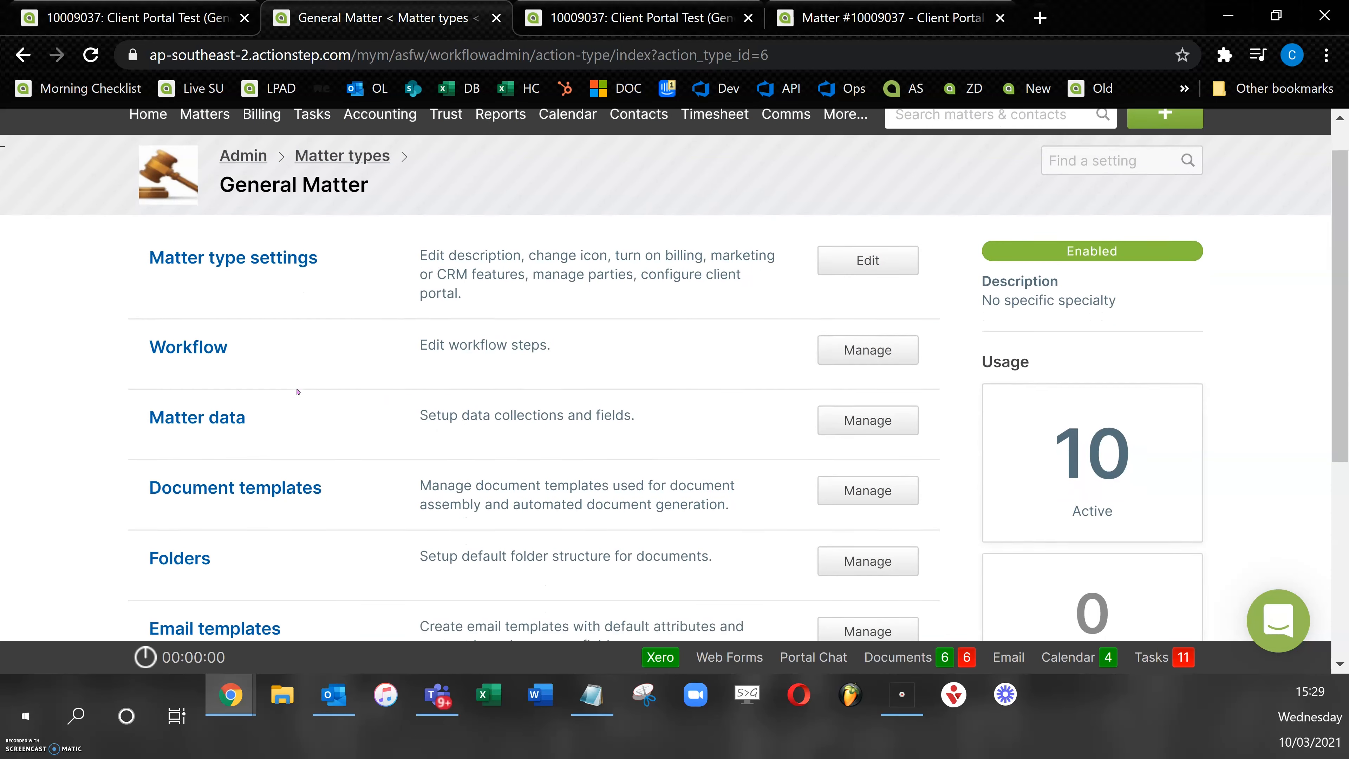
click(235, 512)
click(206, 526)
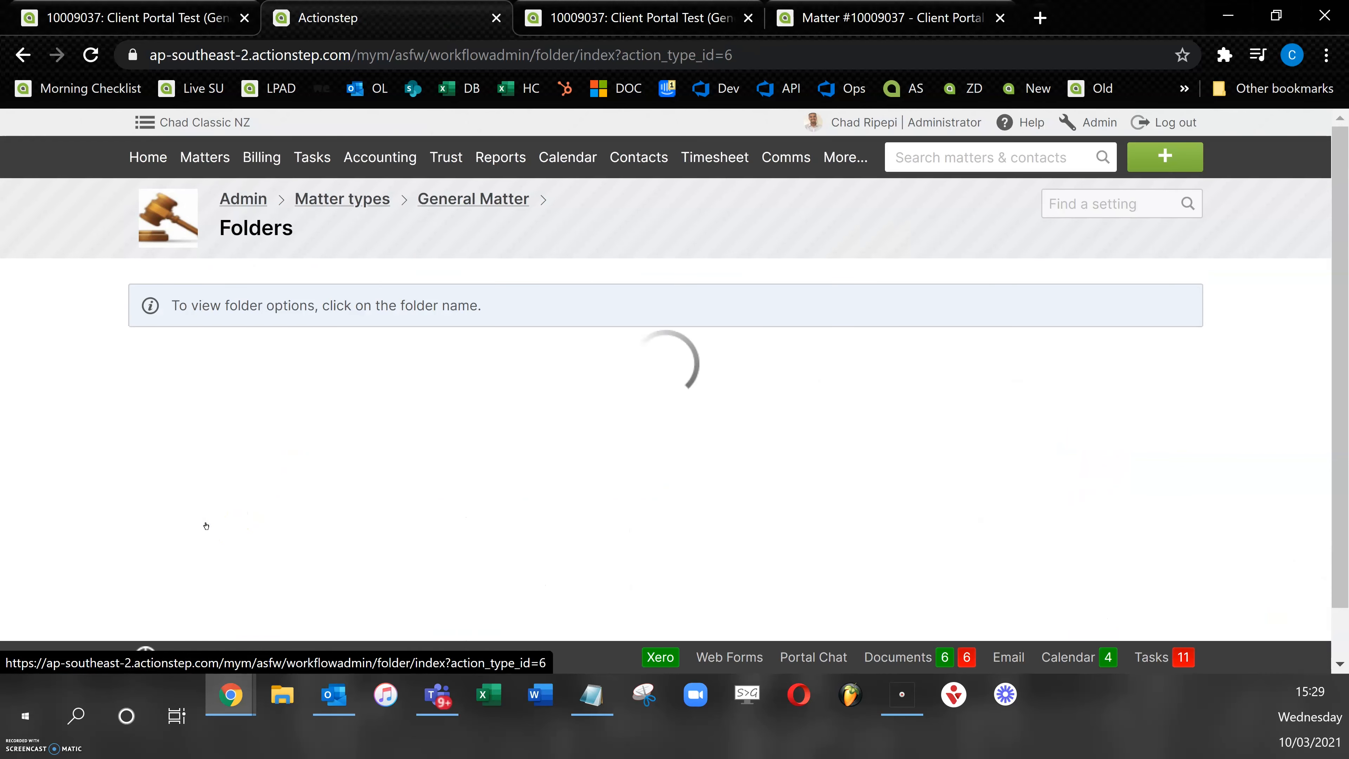
scroll(206, 525, down, 4)
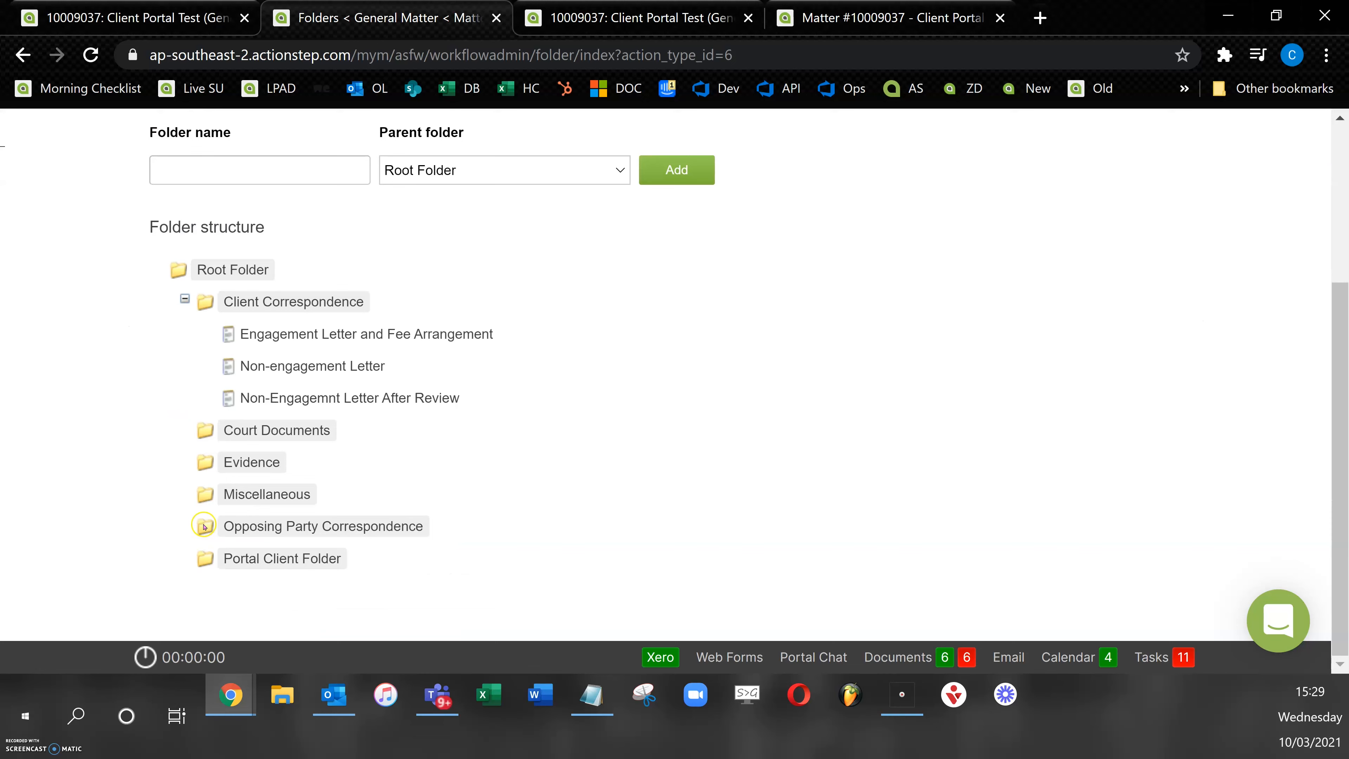
click(228, 549)
click(239, 559)
click(319, 177)
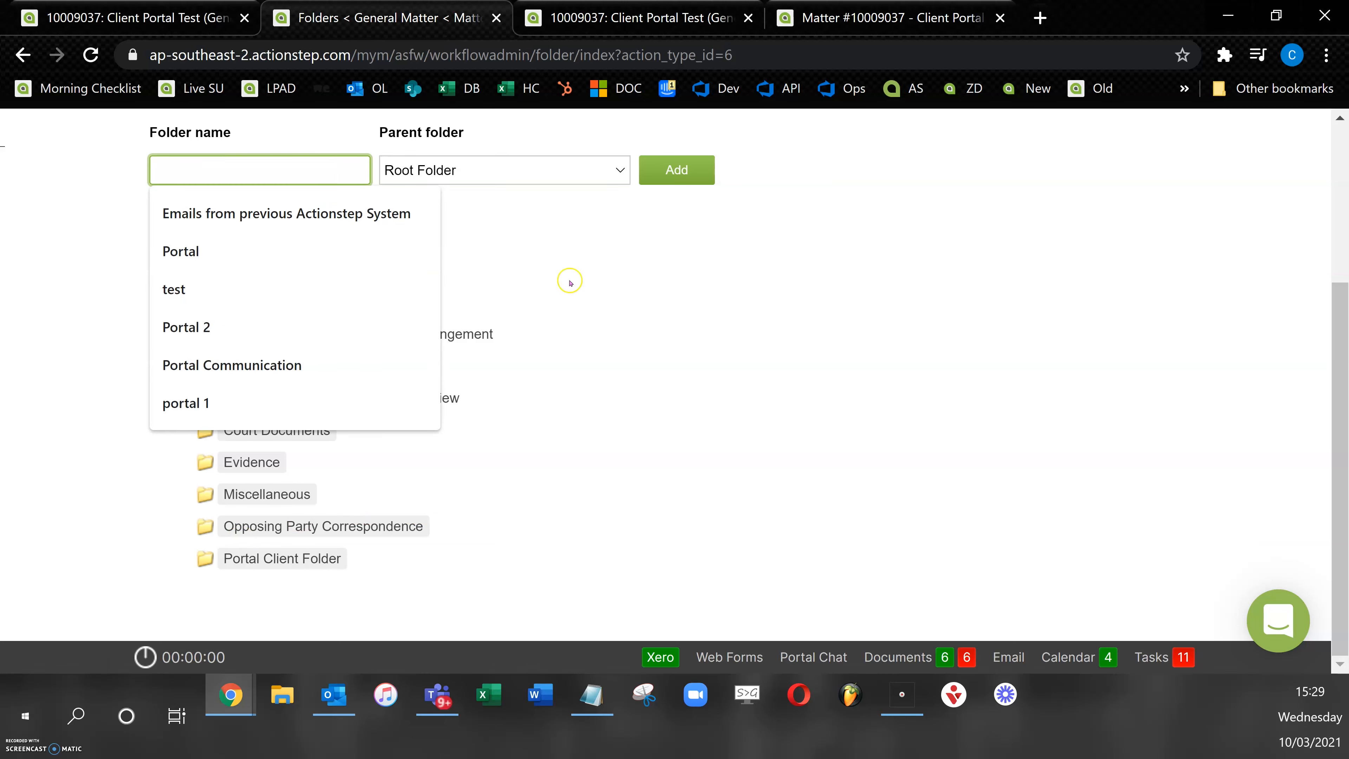
click(587, 302)
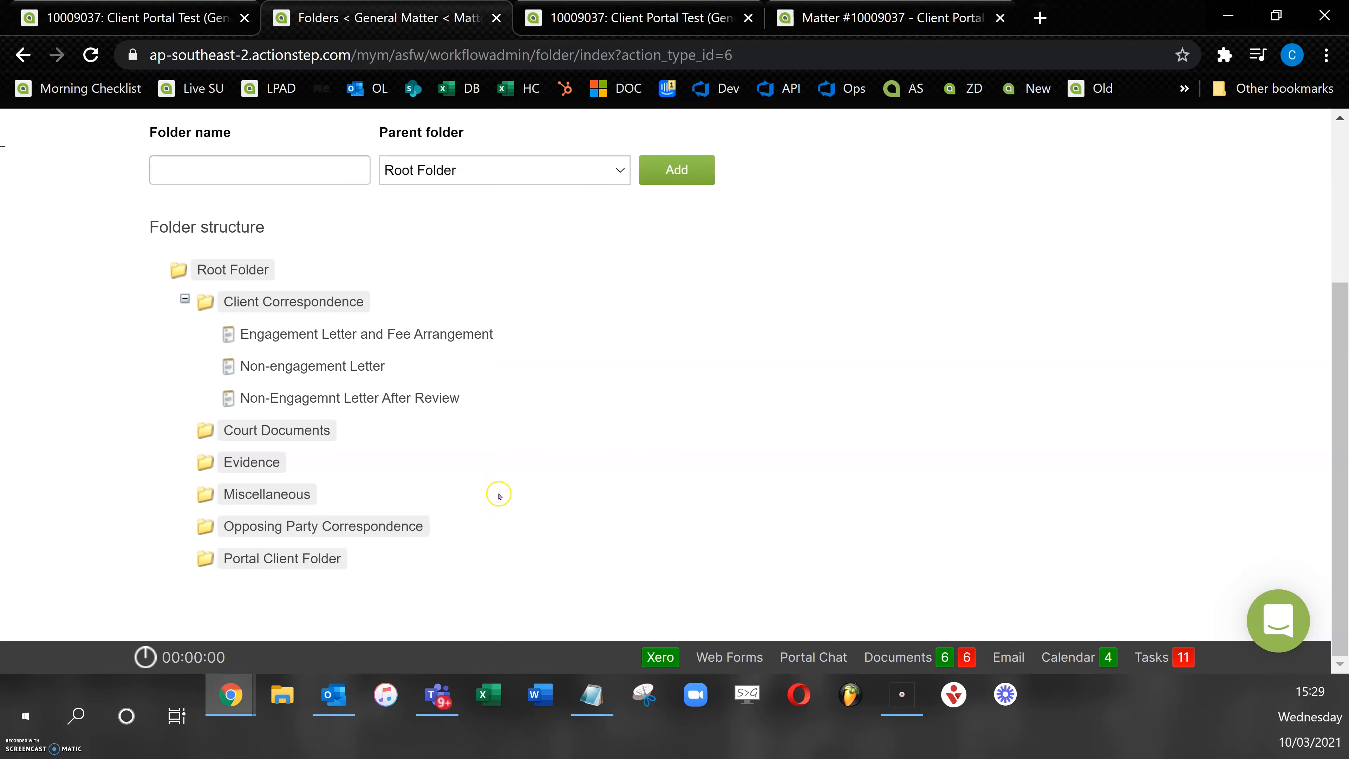
- Push the Portal Client Folder to all actions of the General Matter type and confirm
click(320, 570)
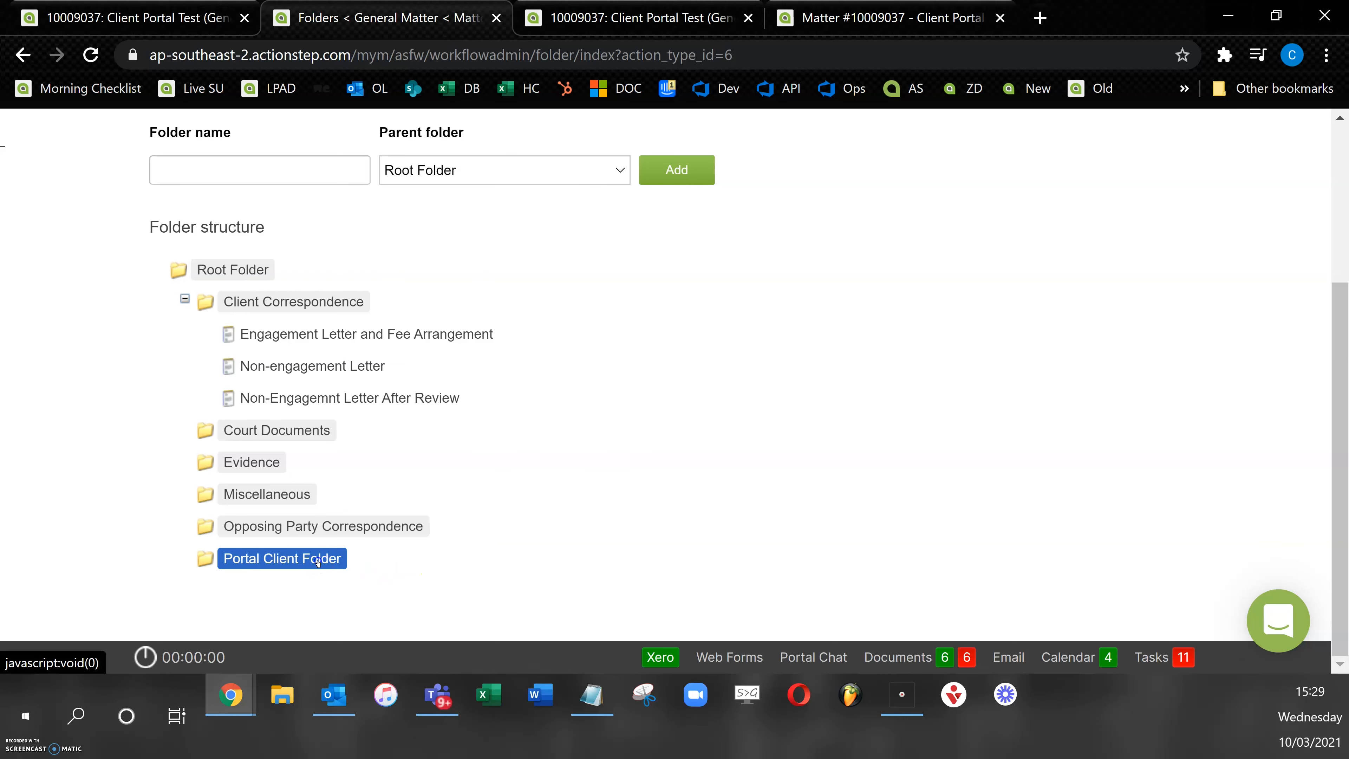
right_click(322, 565)
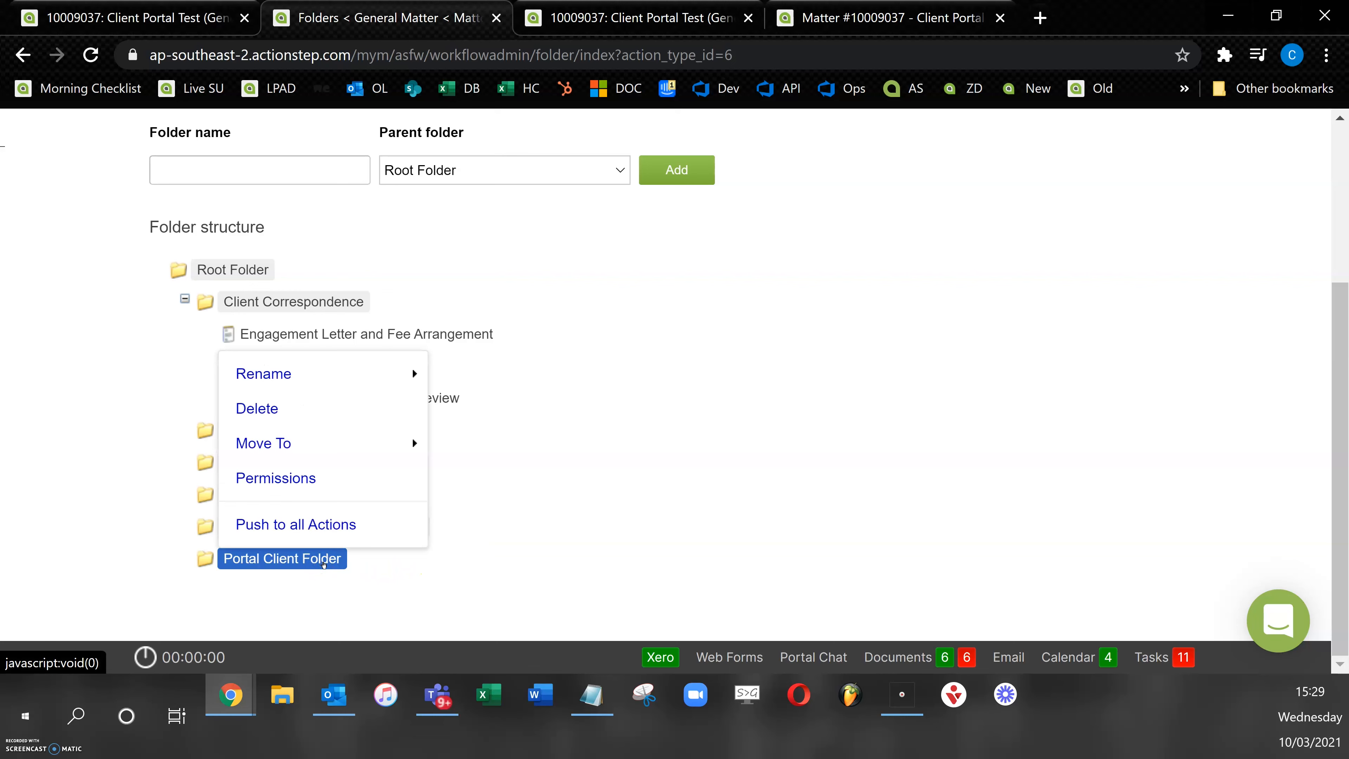
click(330, 534)
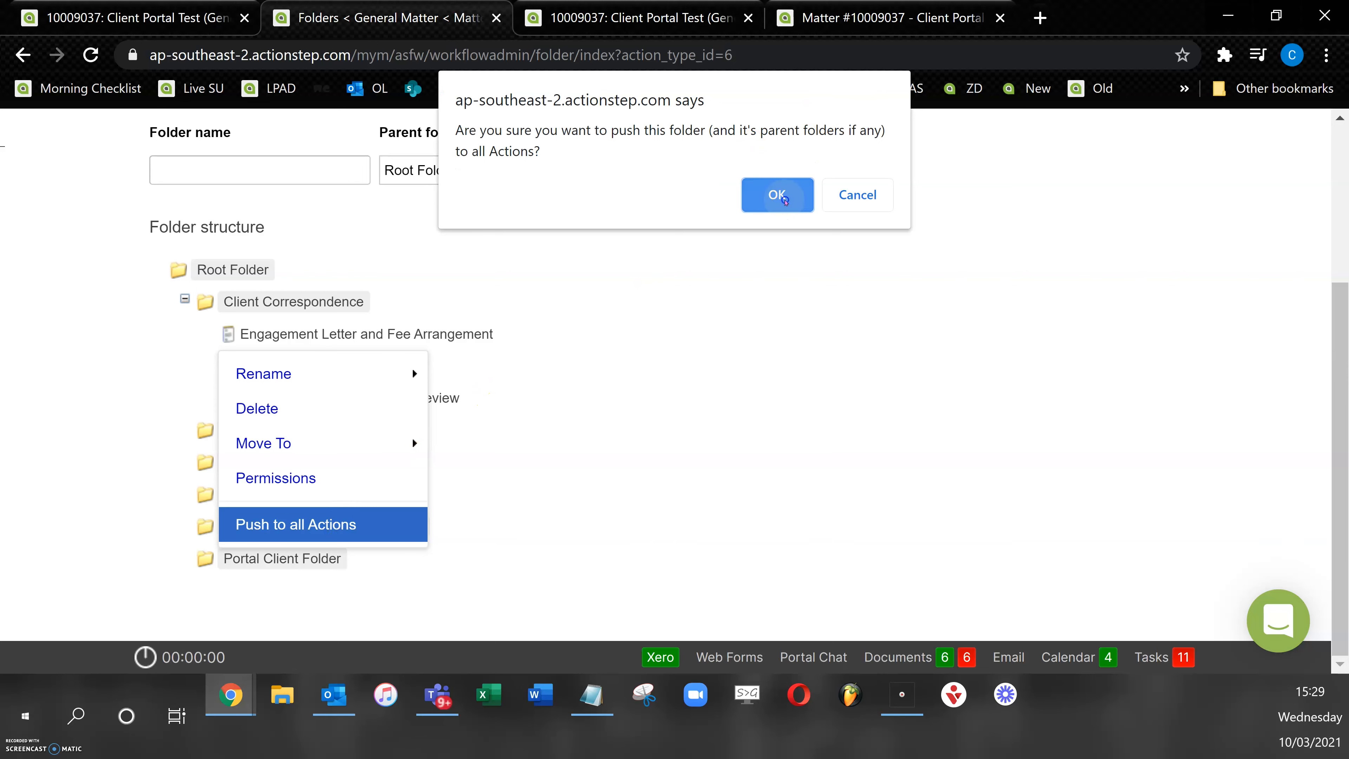
click(784, 201)
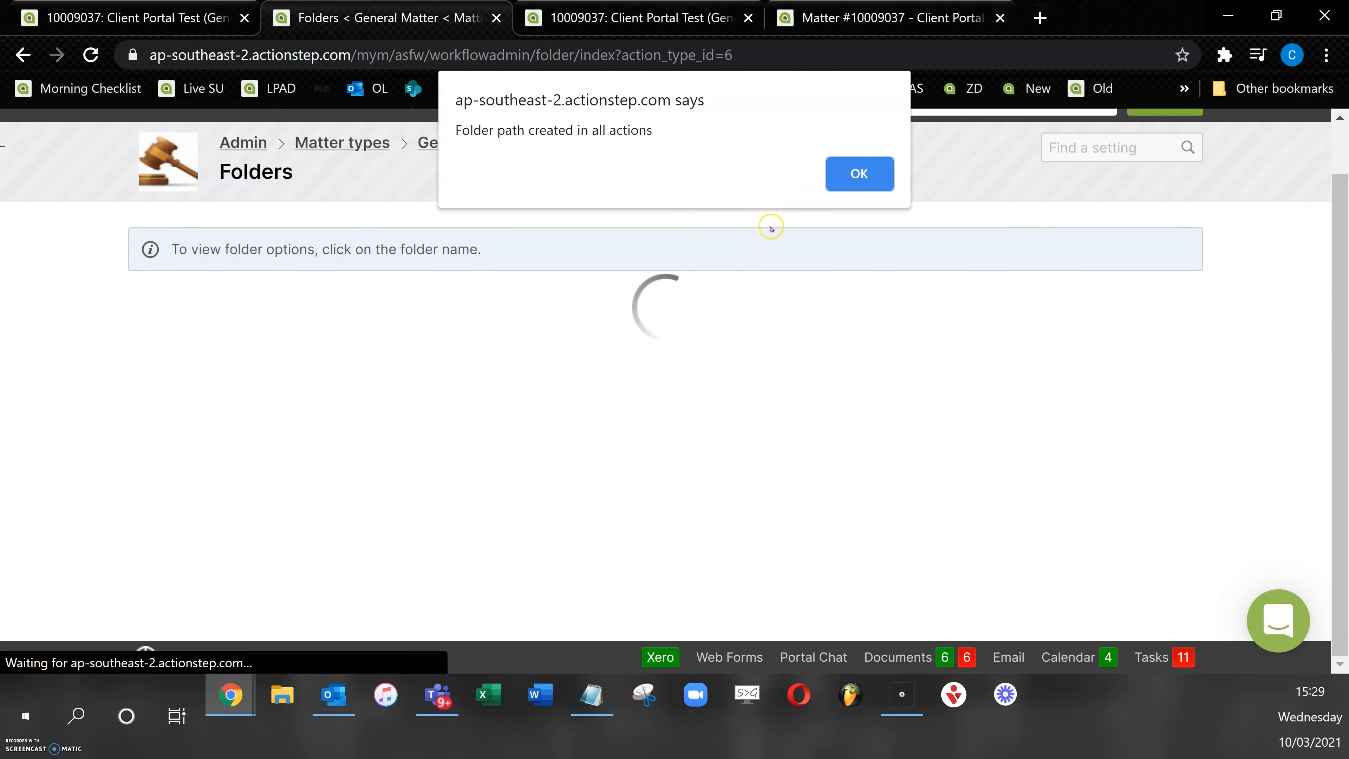
click(839, 171)
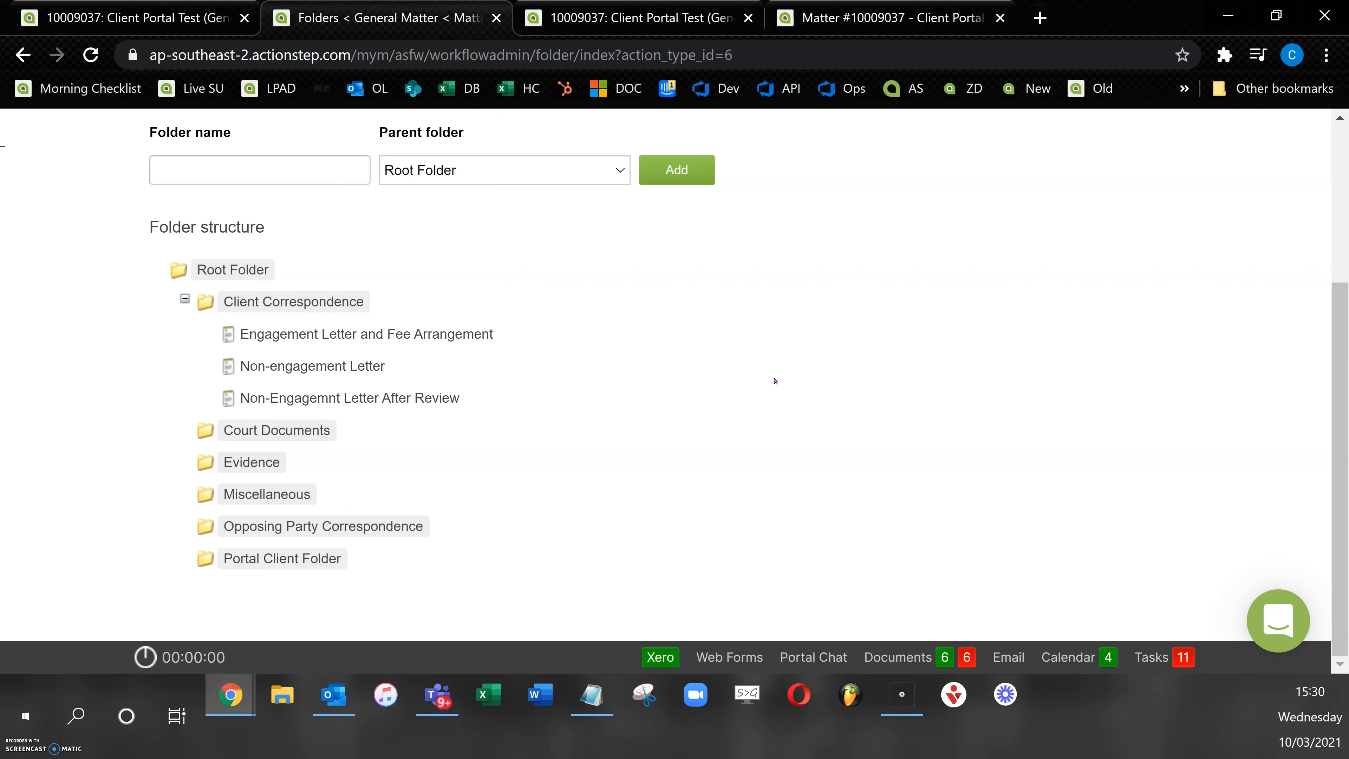
- Return to the General Matter configuration and open its matter type settings at the client portal permissions
scroll(775, 381, up, 5)
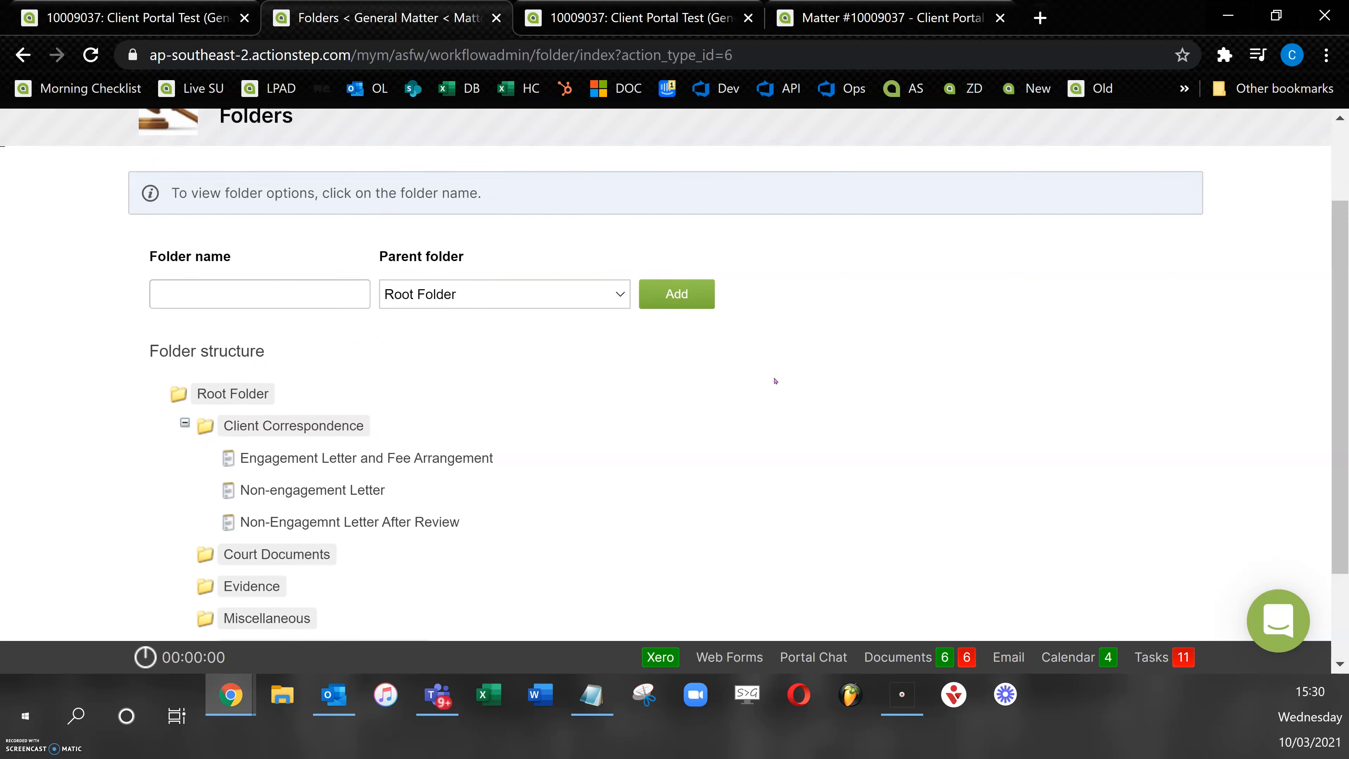
click(312, 189)
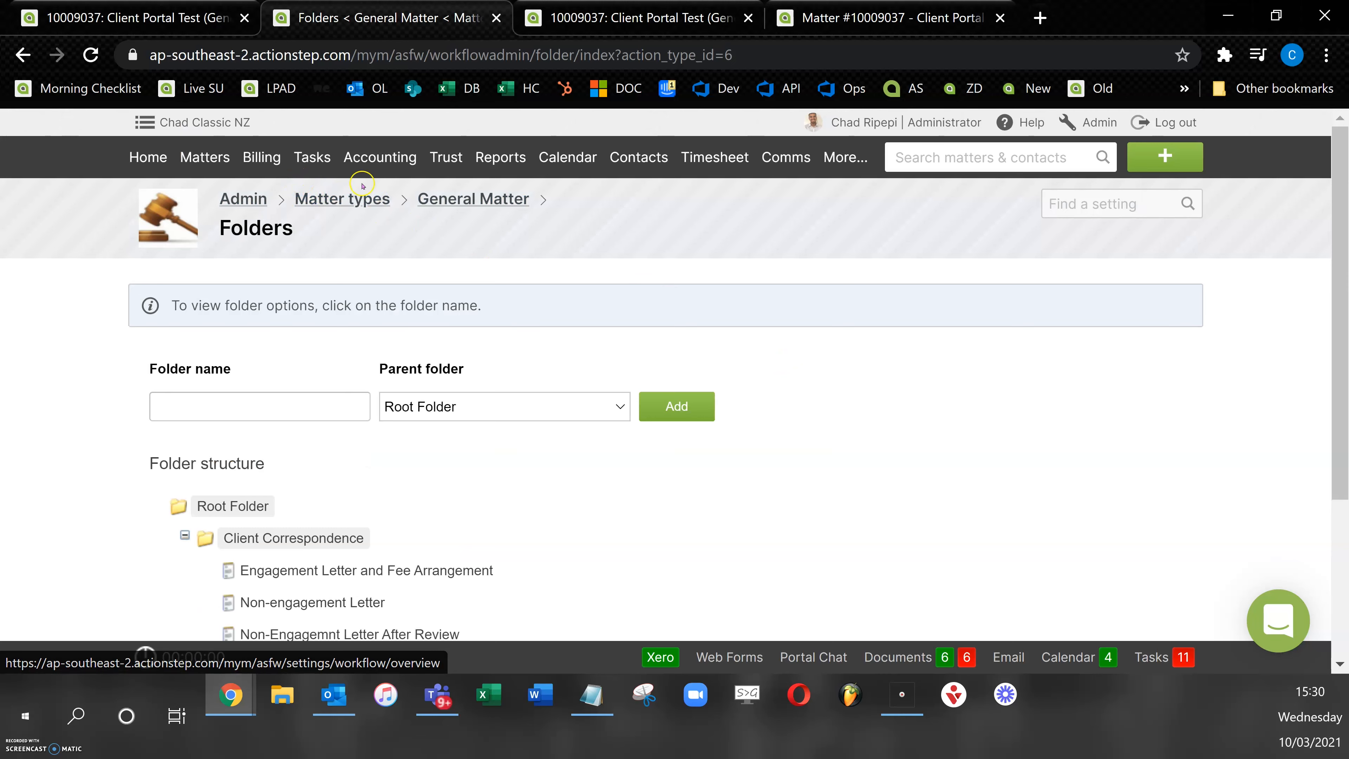
click(485, 200)
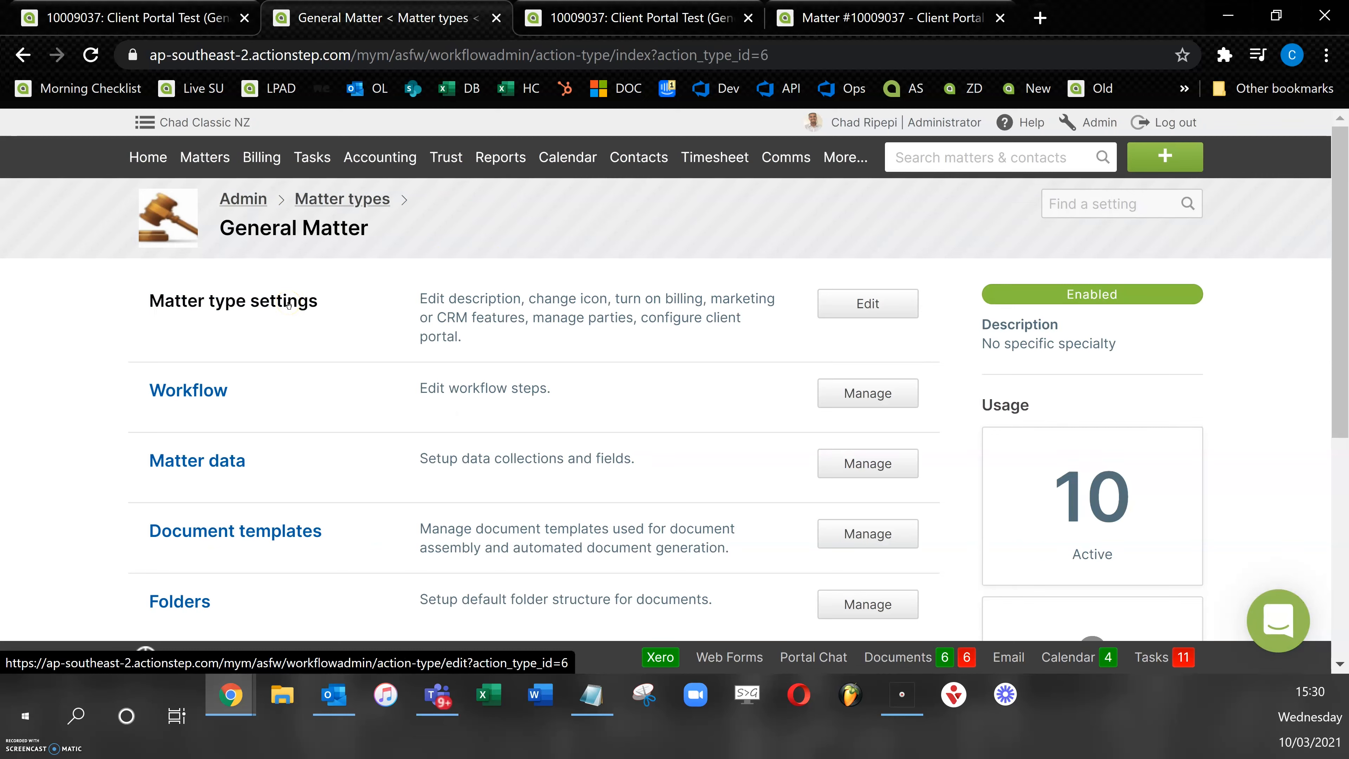
click(290, 303)
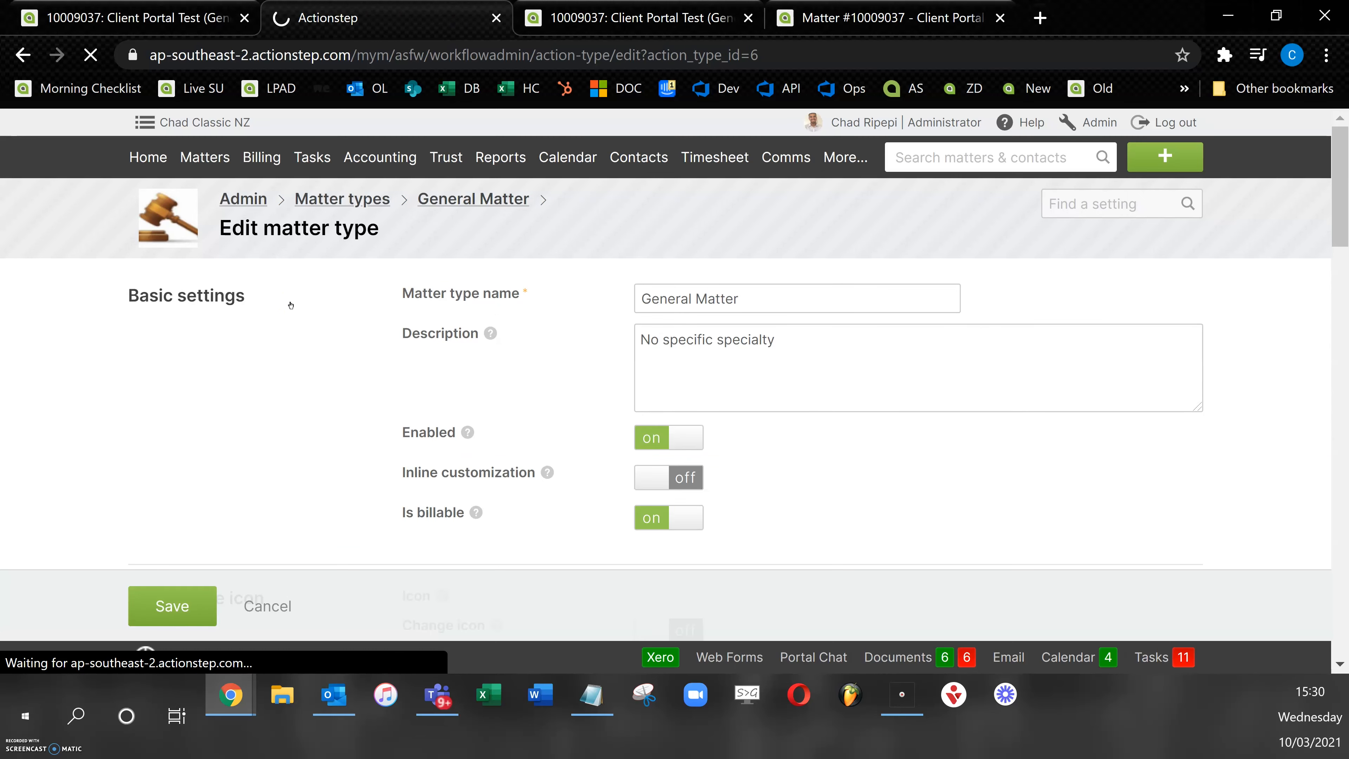
scroll(295, 305, down, 10)
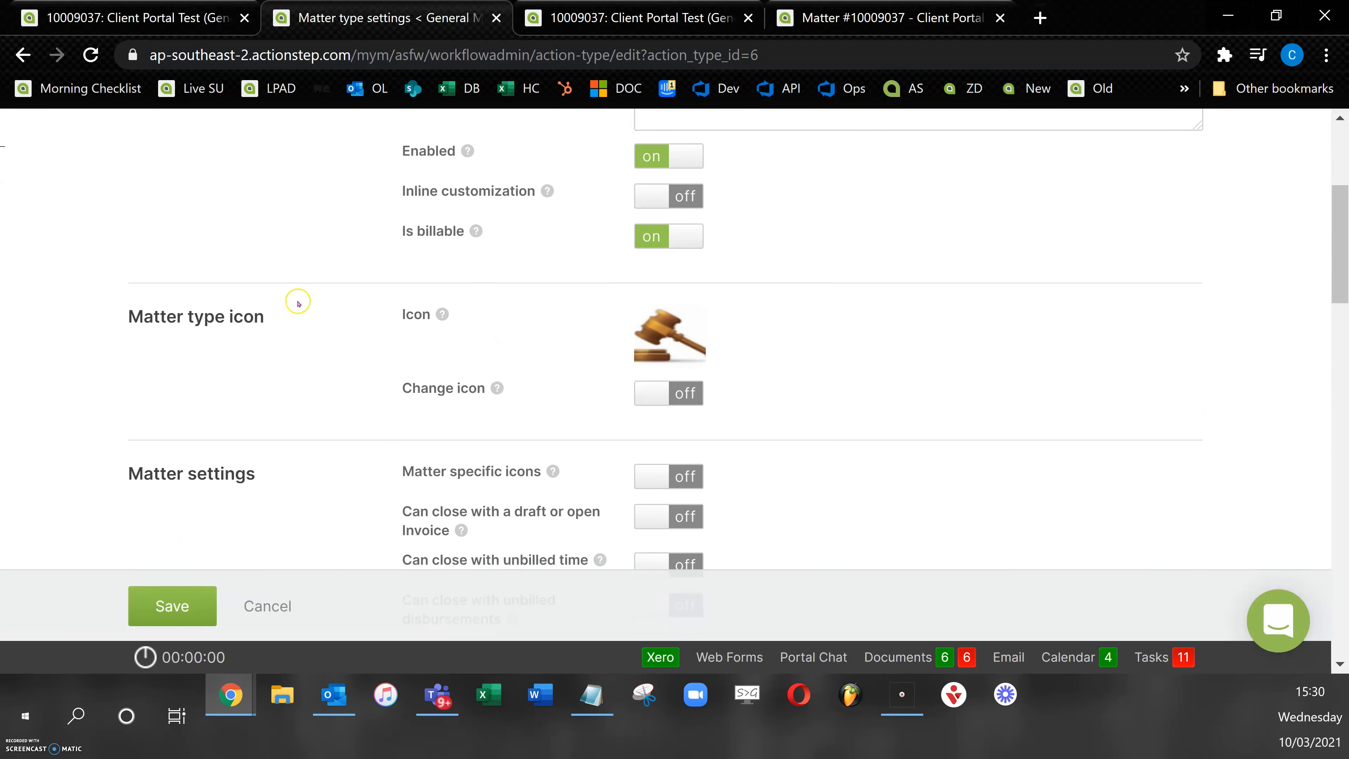
scroll(298, 304, down, 10)
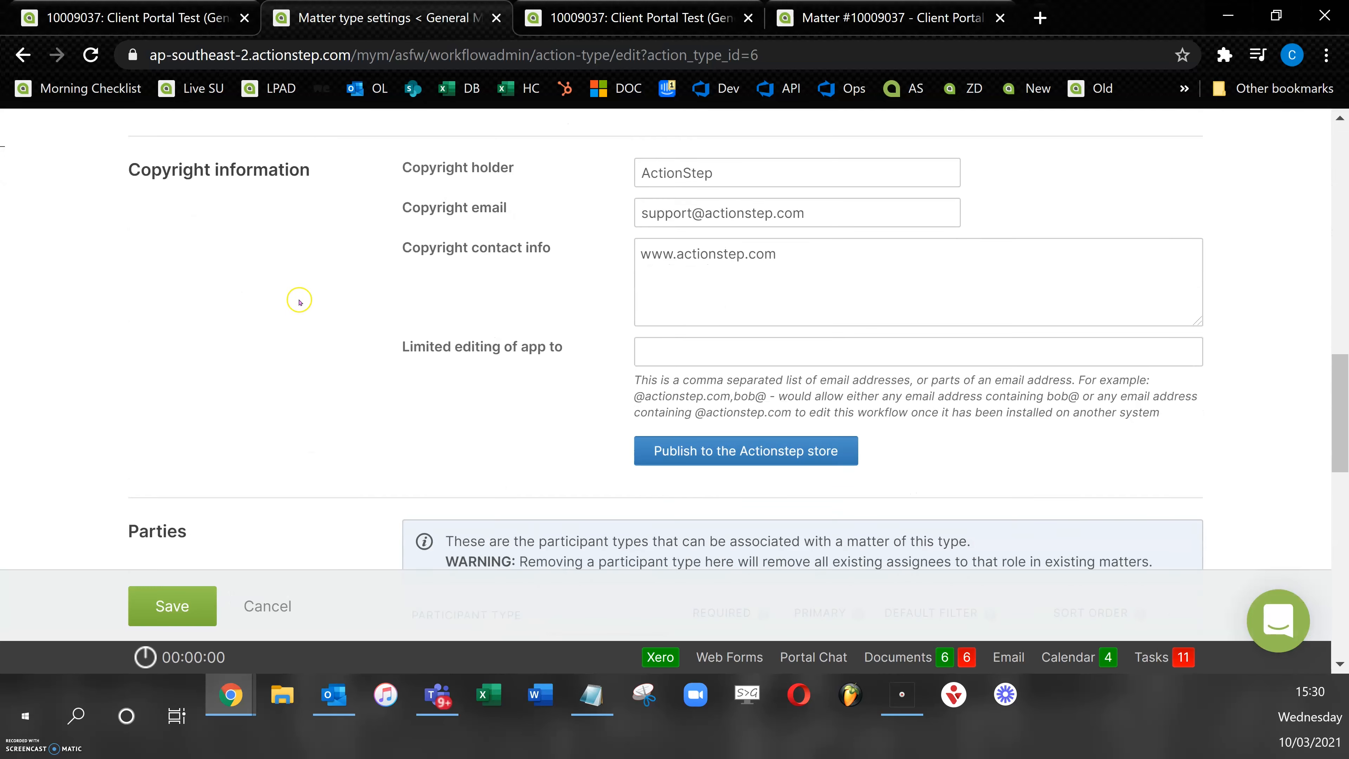
scroll(297, 305, down, 8)
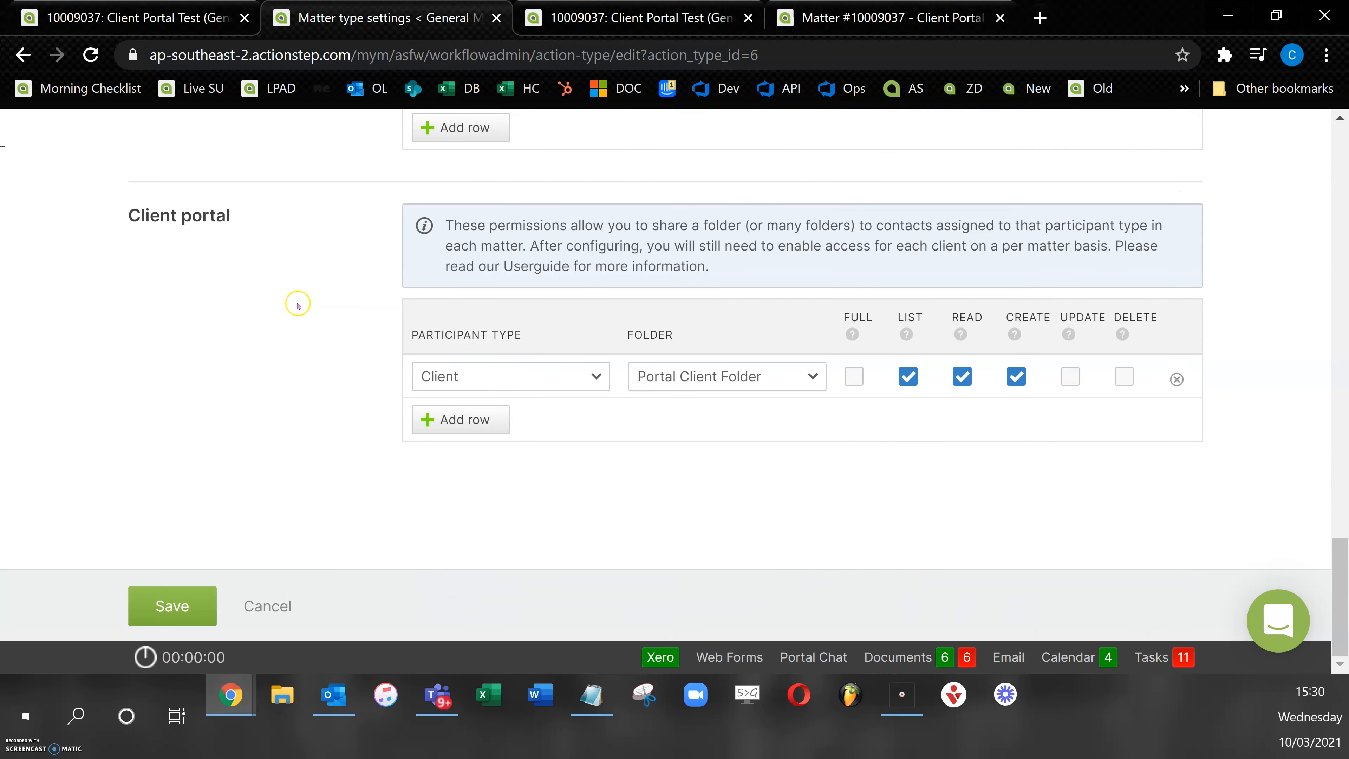
- Check what the List, Read and Create portal permissions allow, discarding the blank permission row and saving the settings
click(452, 420)
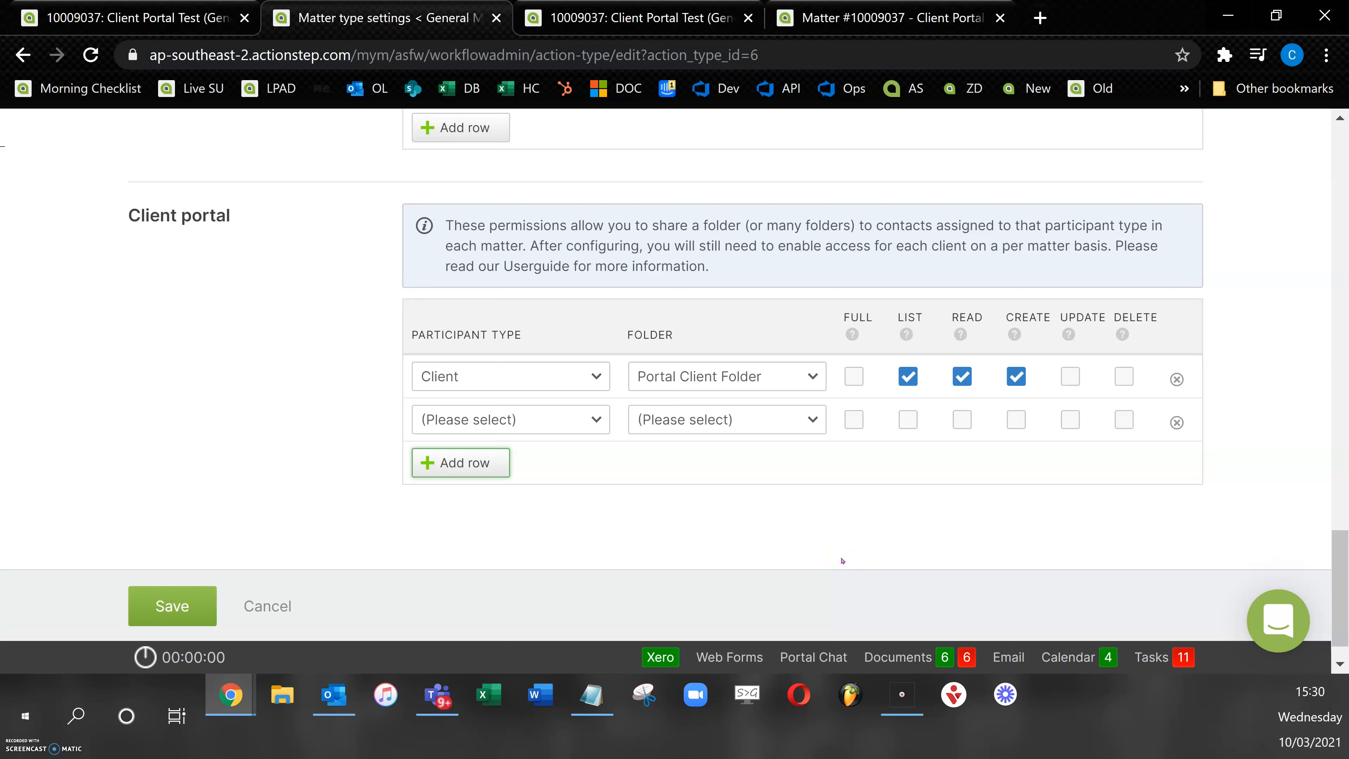
click(842, 561)
mouse_move(907, 336)
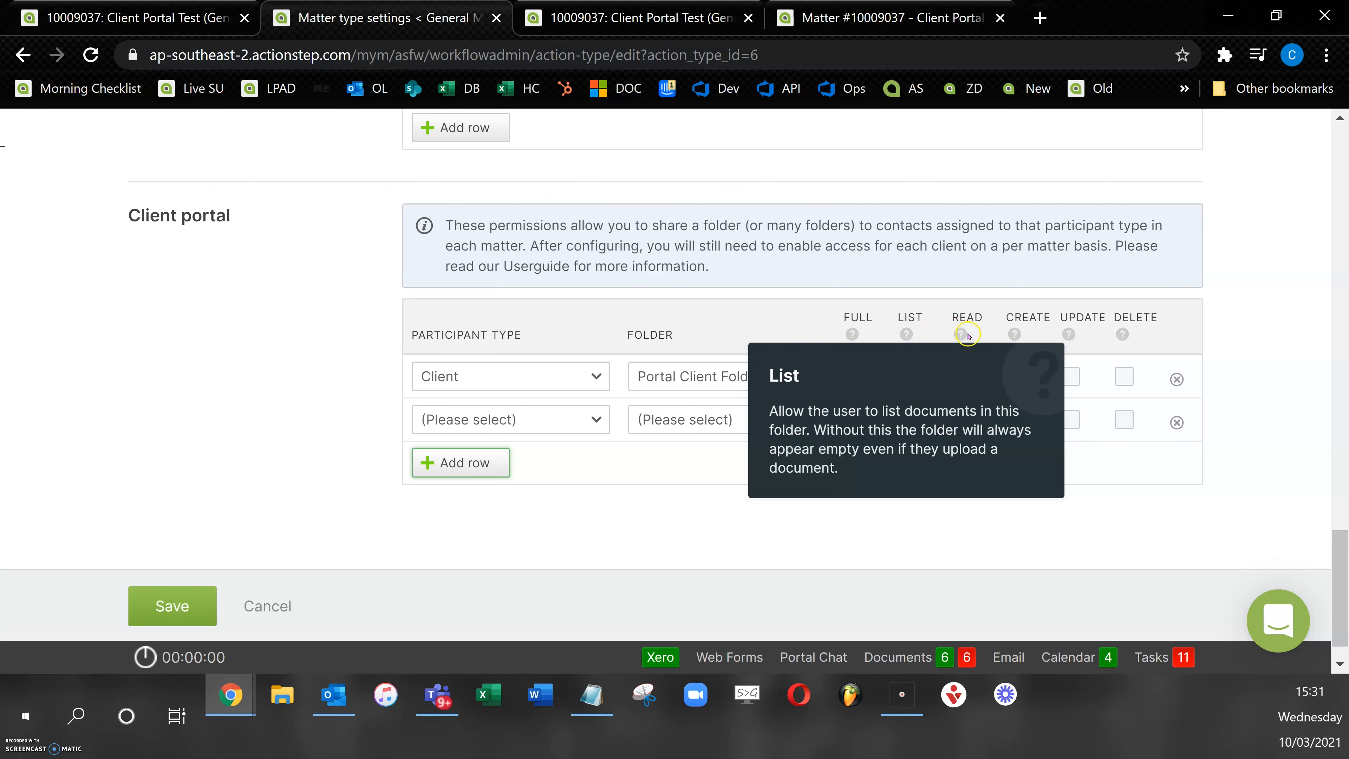
mouse_move(965, 338)
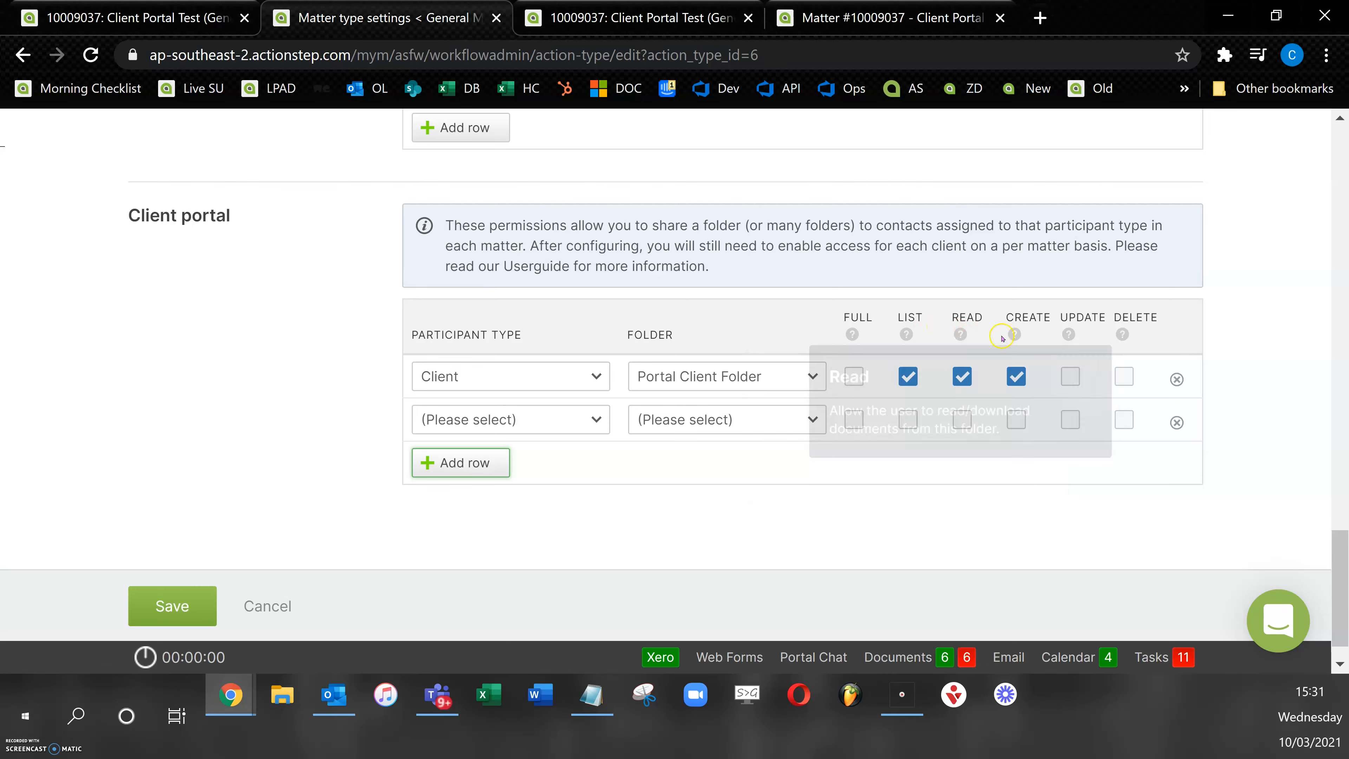
mouse_move(1014, 337)
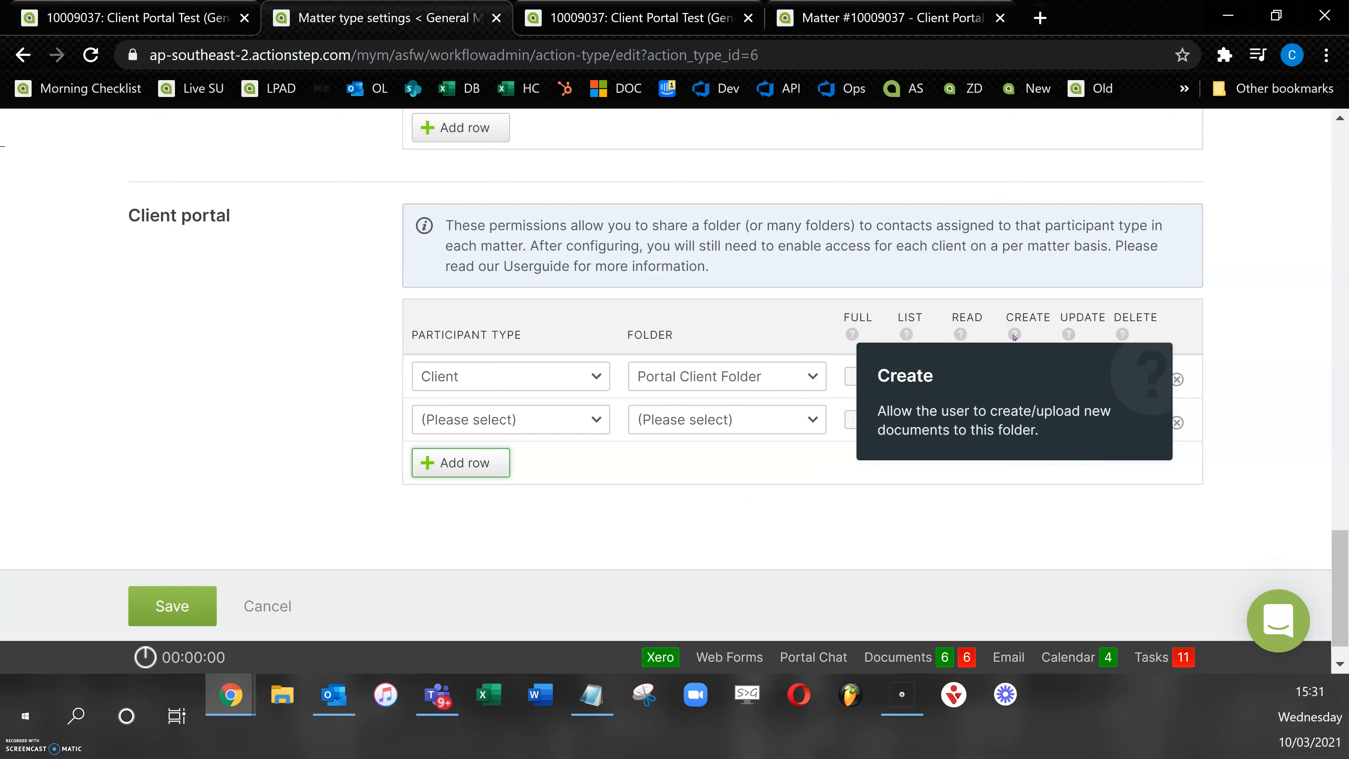
click(940, 542)
click(1044, 385)
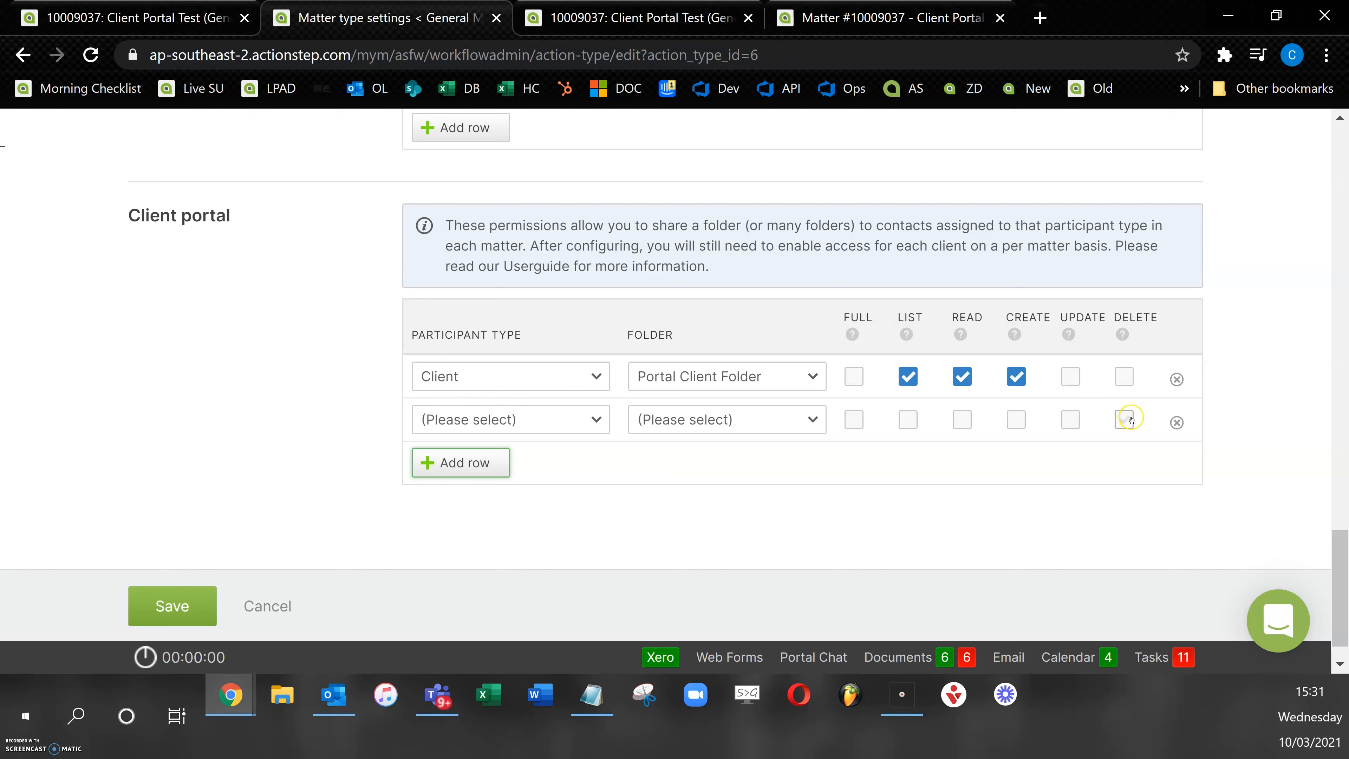
click(1176, 423)
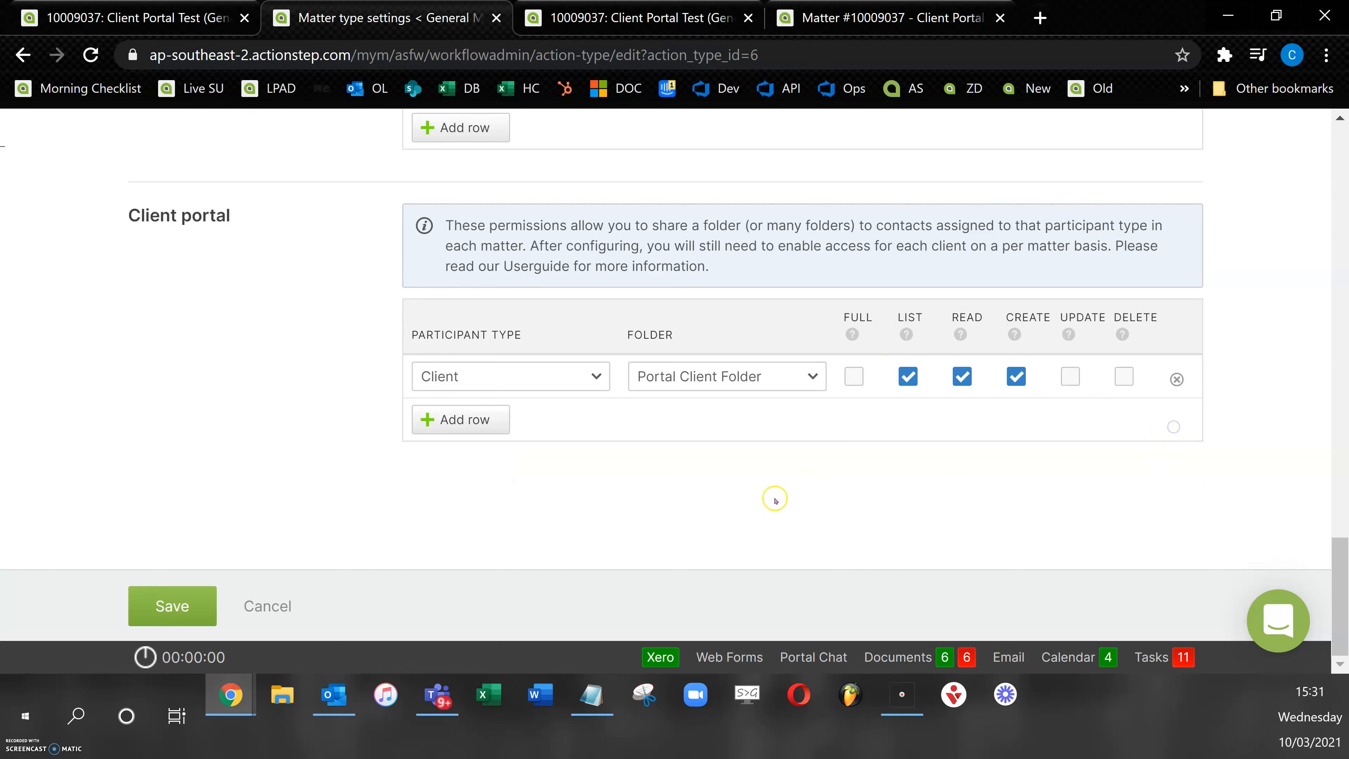
click(214, 607)
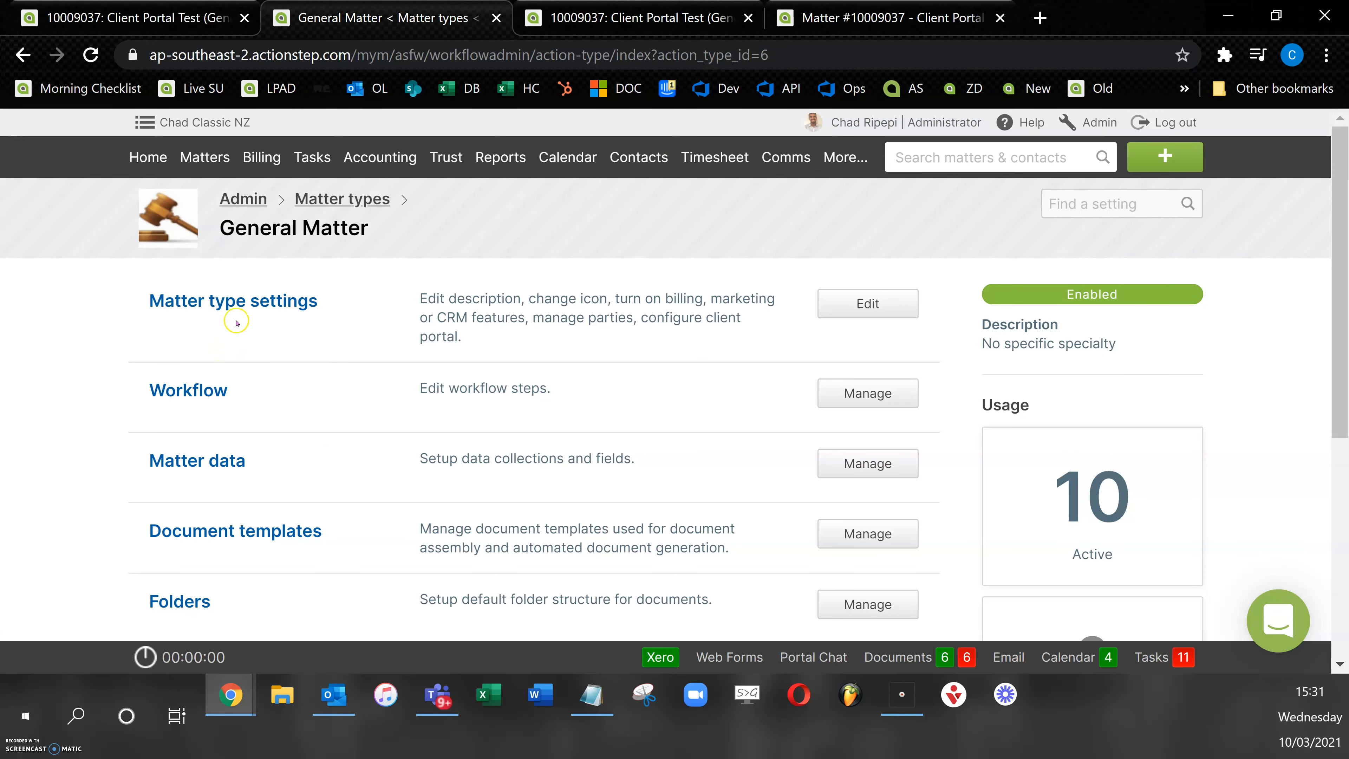
- Check the document folders in the Client Portal Test matter
click(99, 3)
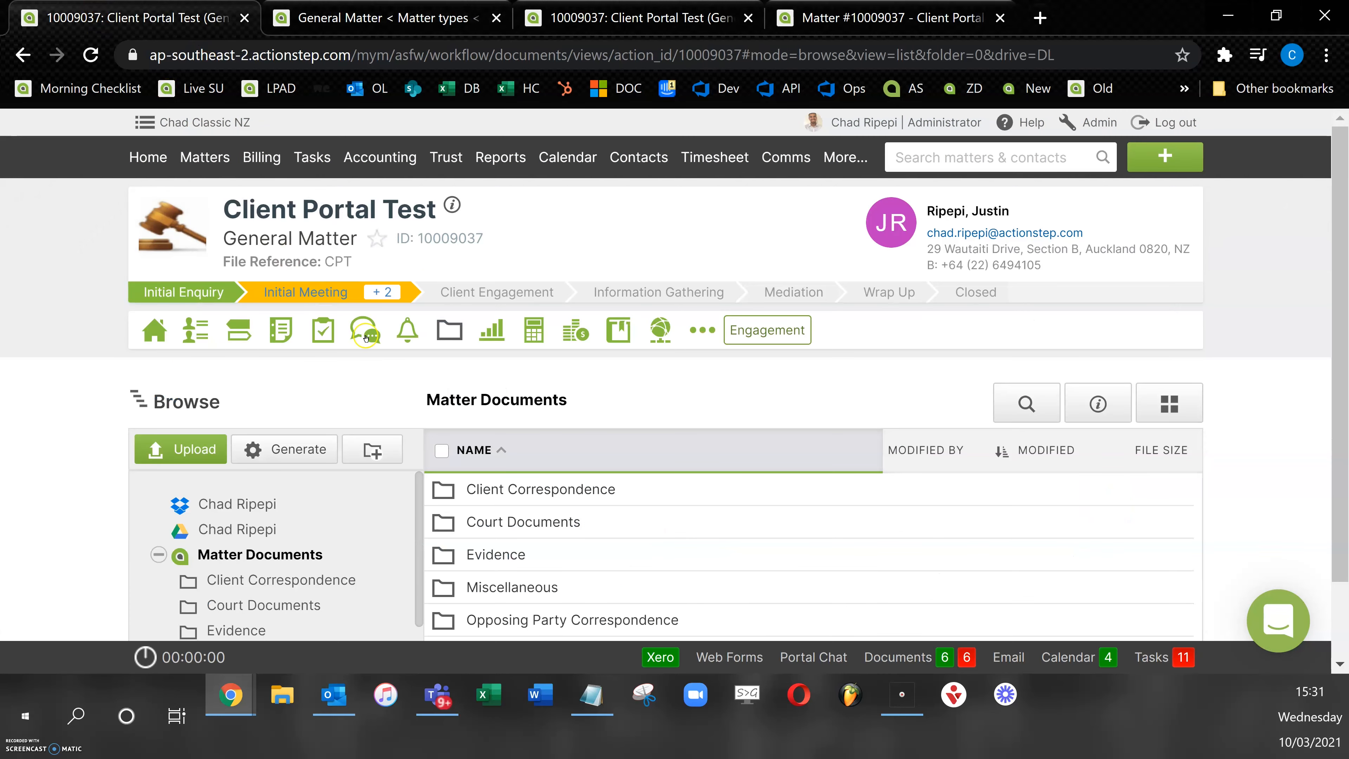
scroll(770, 511, down, 2)
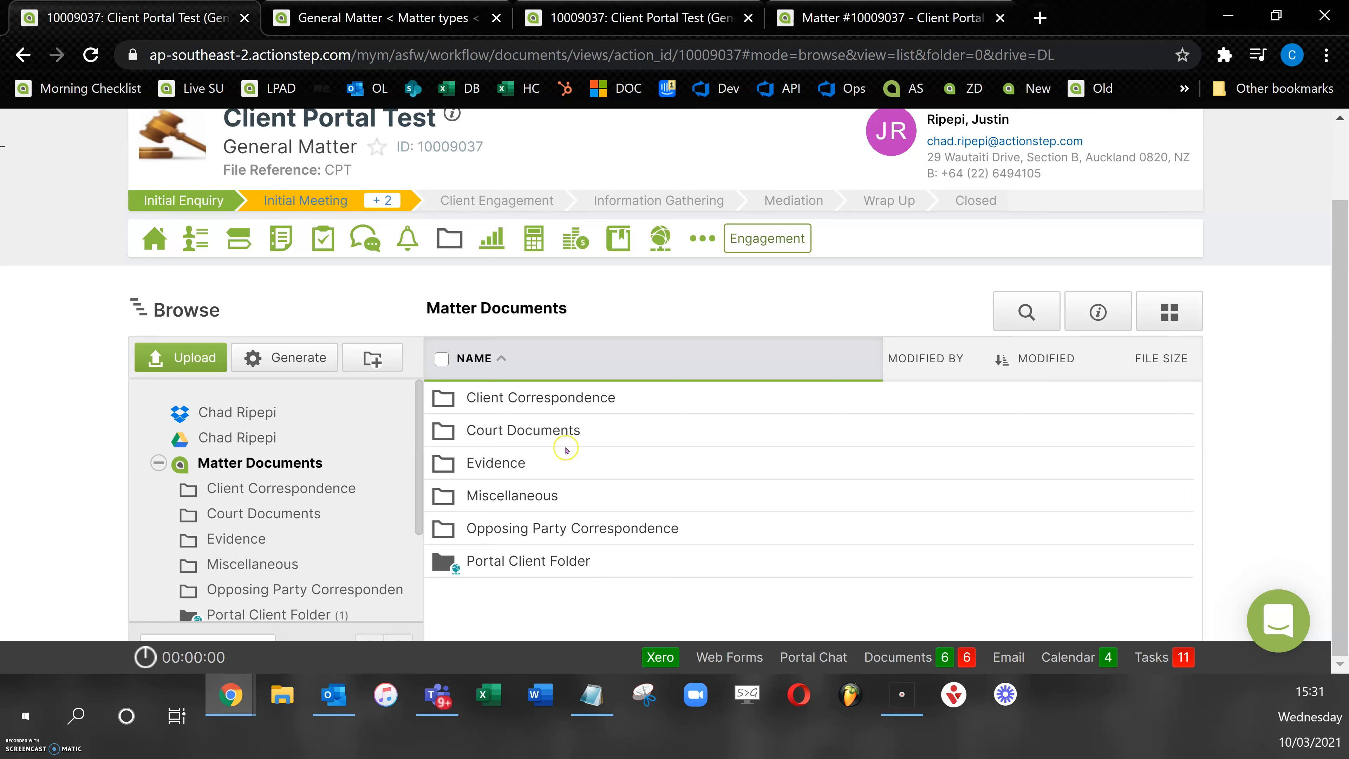
- Reopen the client portal permissions in the General Matter type settings
click(372, 17)
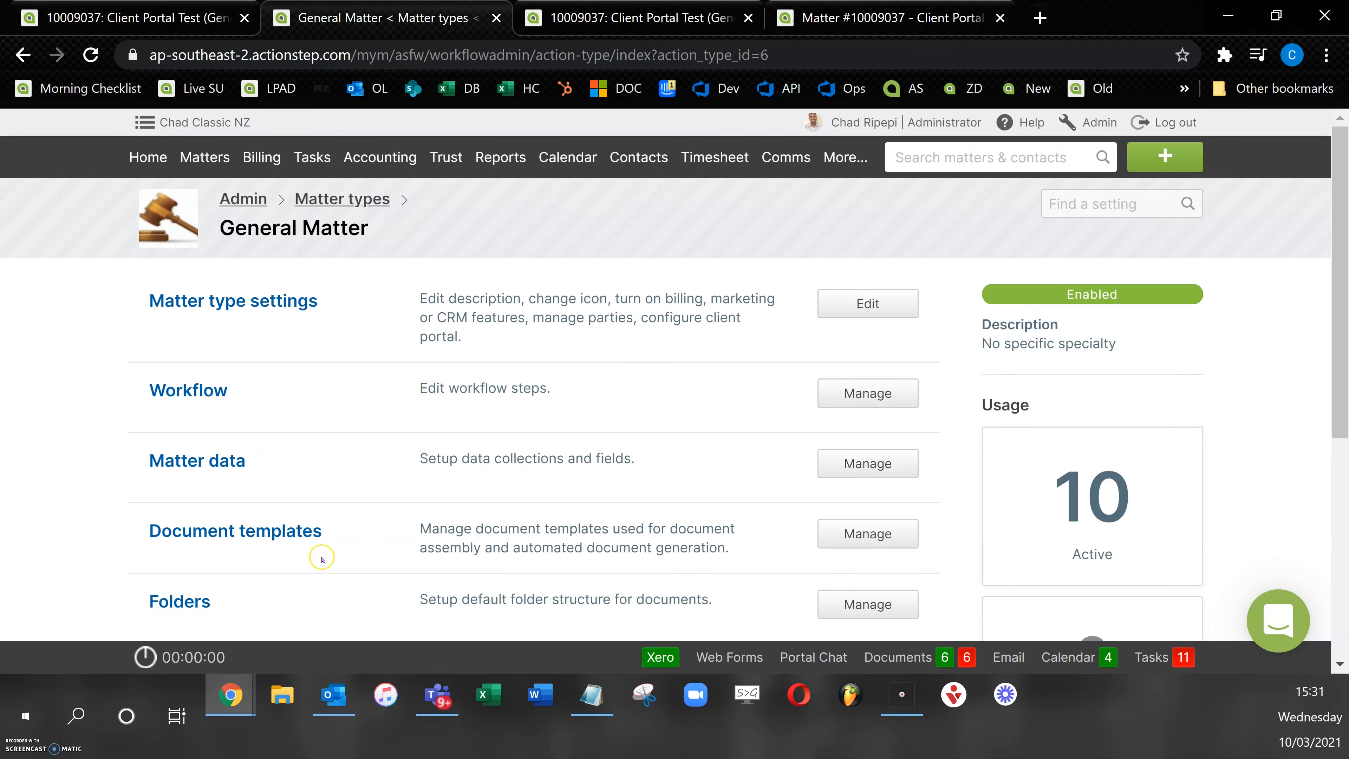
click(249, 293)
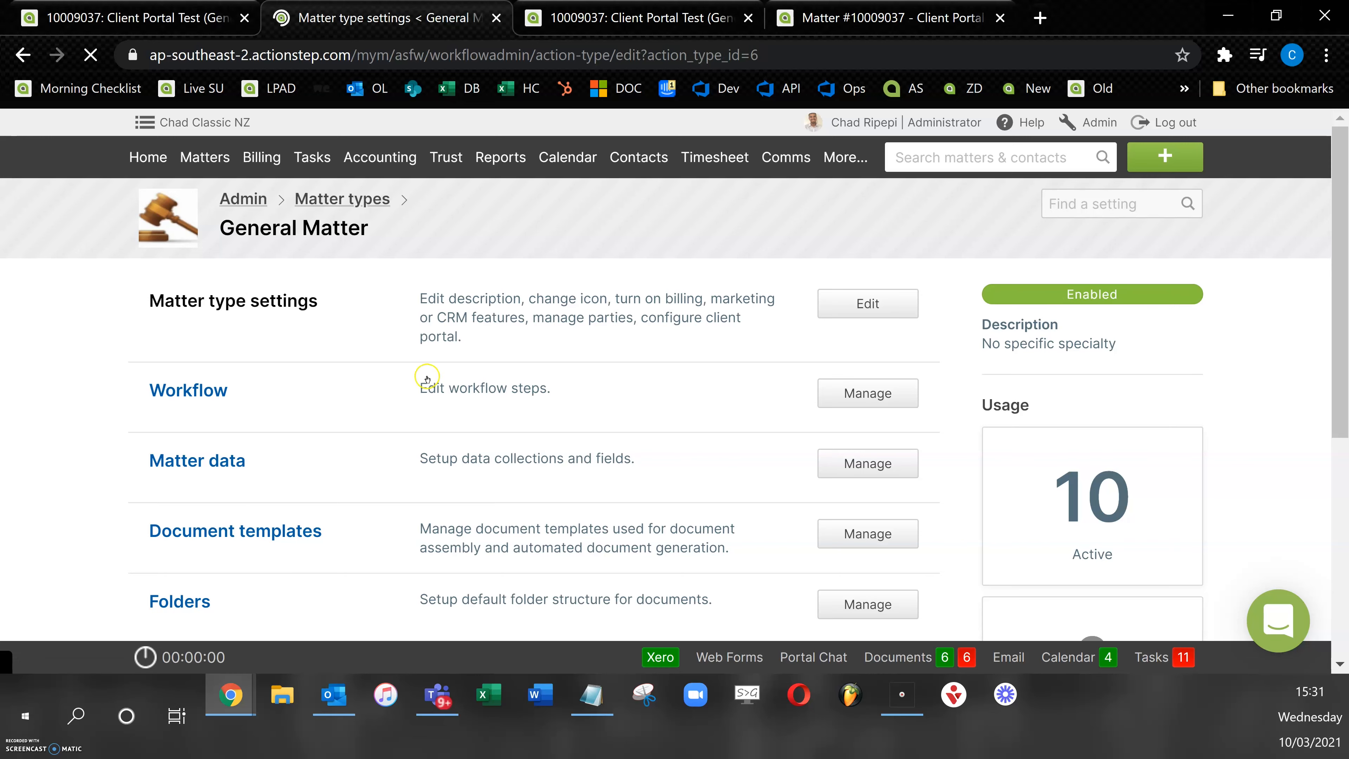
scroll(433, 390, down, 12)
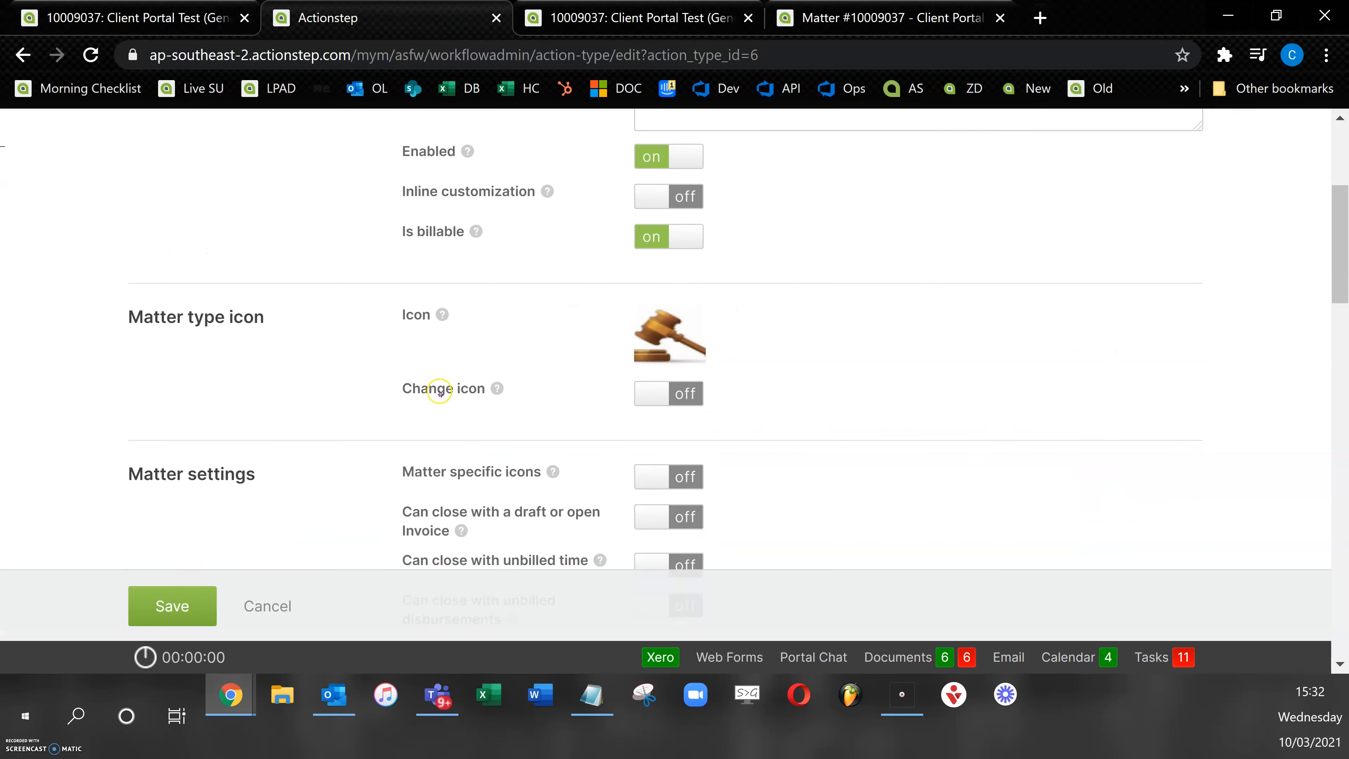
scroll(433, 398, down, 15)
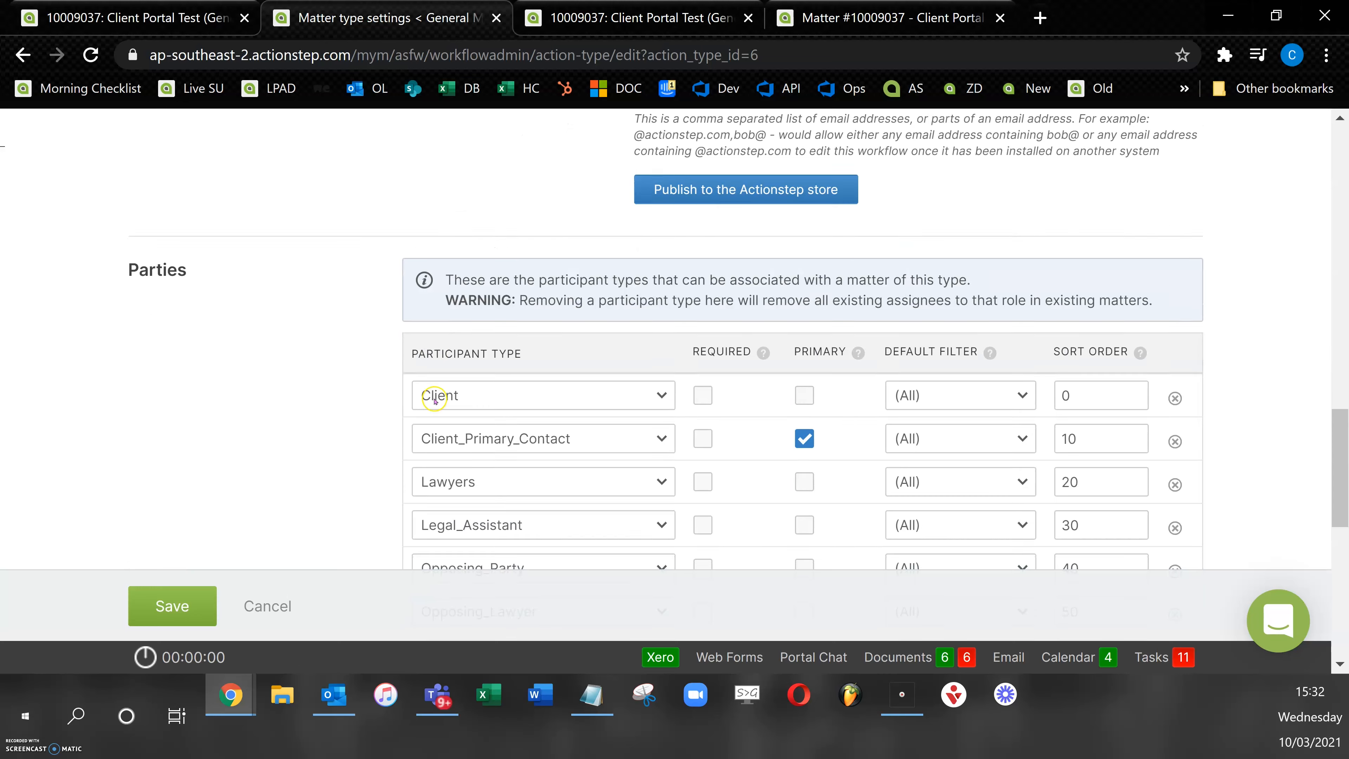
scroll(431, 405, down, 3)
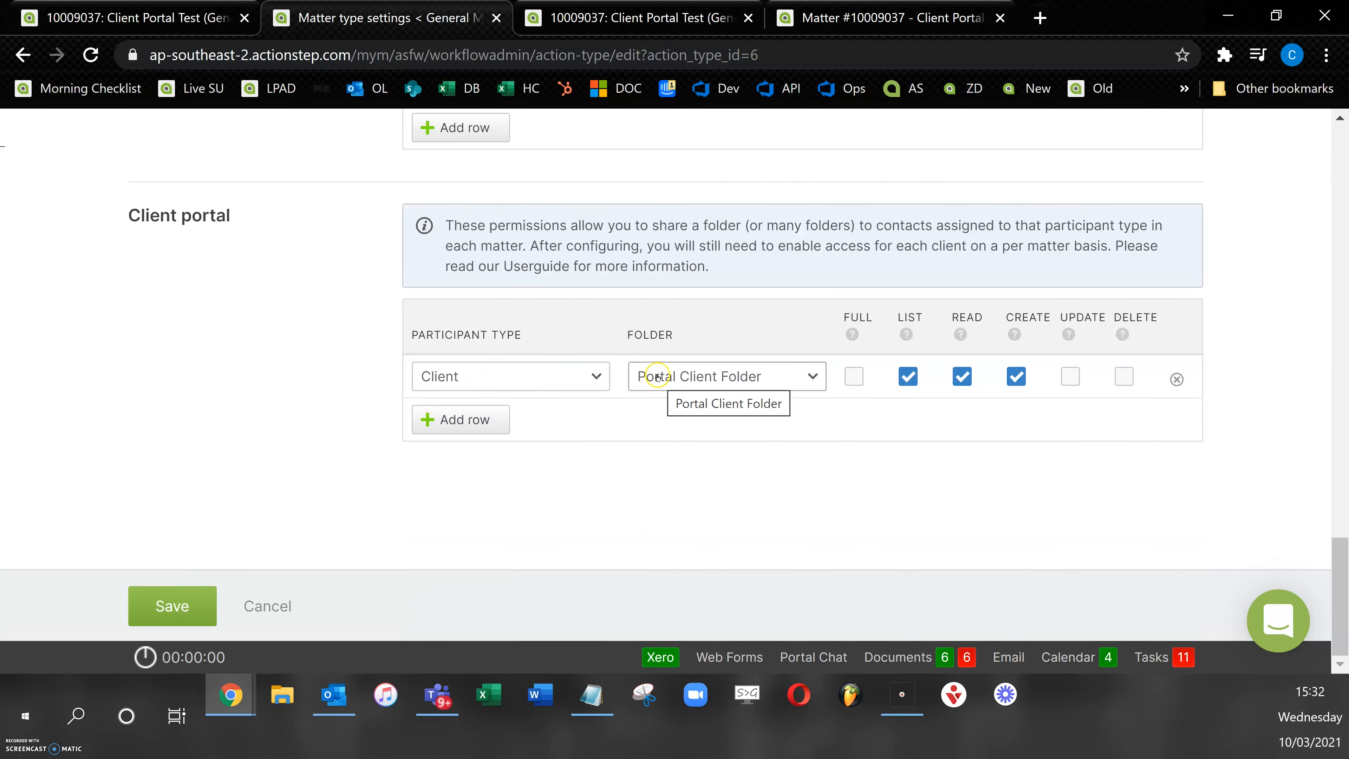
- Add a client portal permission row giving Lawyers full access to the Court Documents folder, and save the settings
click(499, 420)
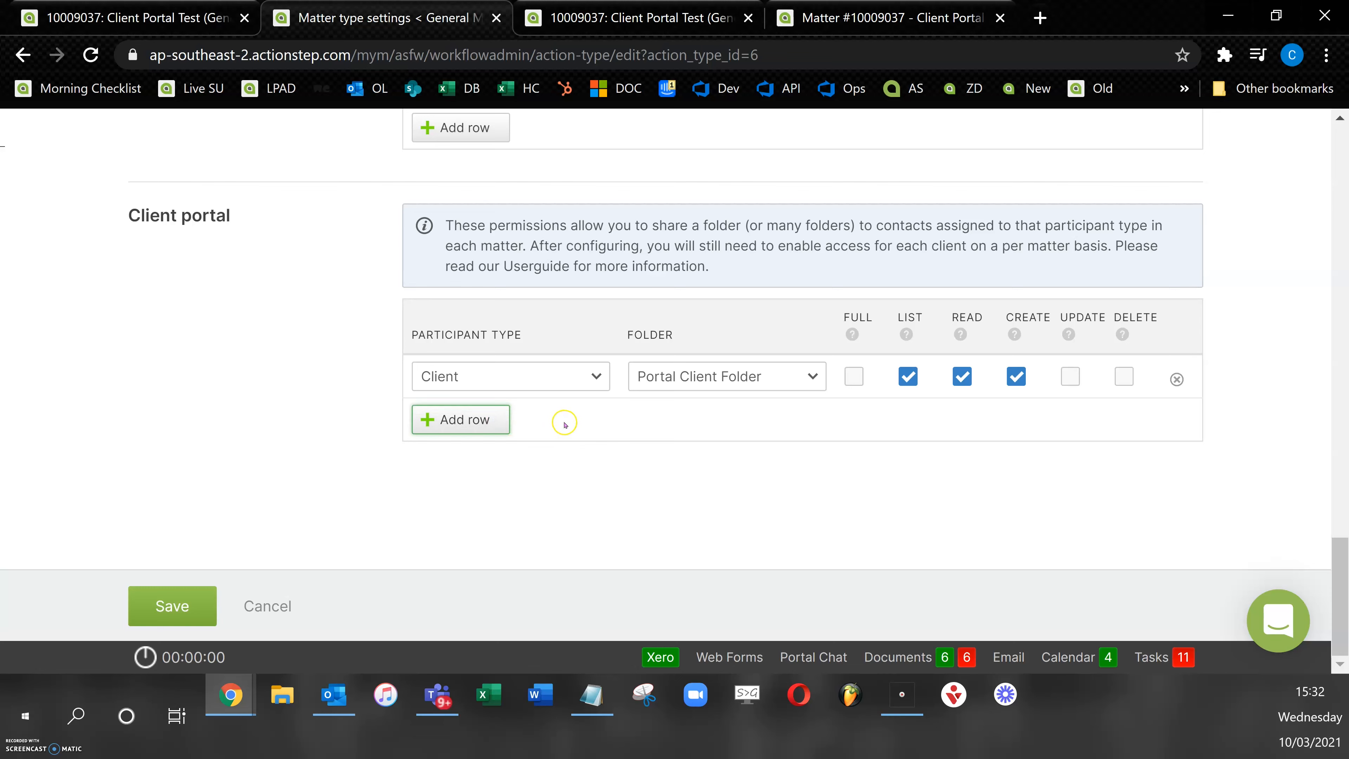
click(516, 421)
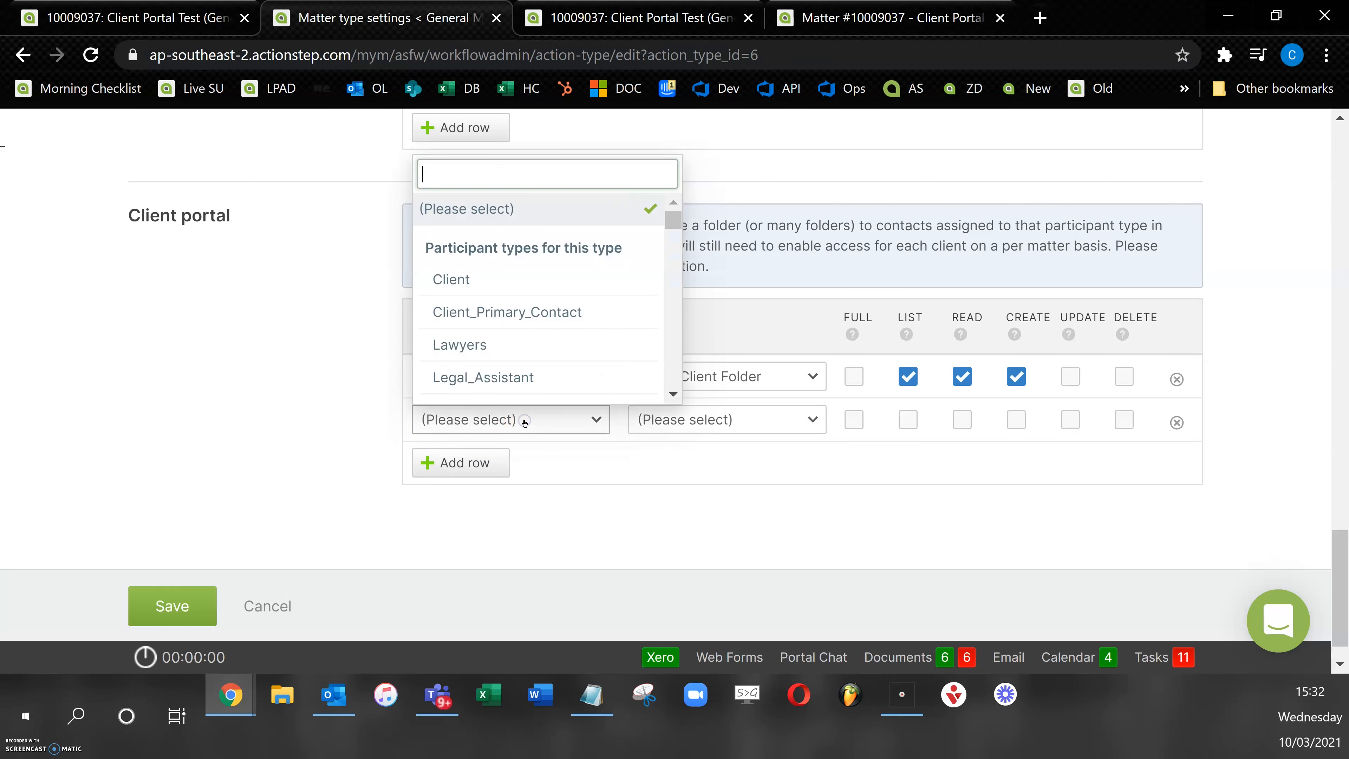
click(513, 346)
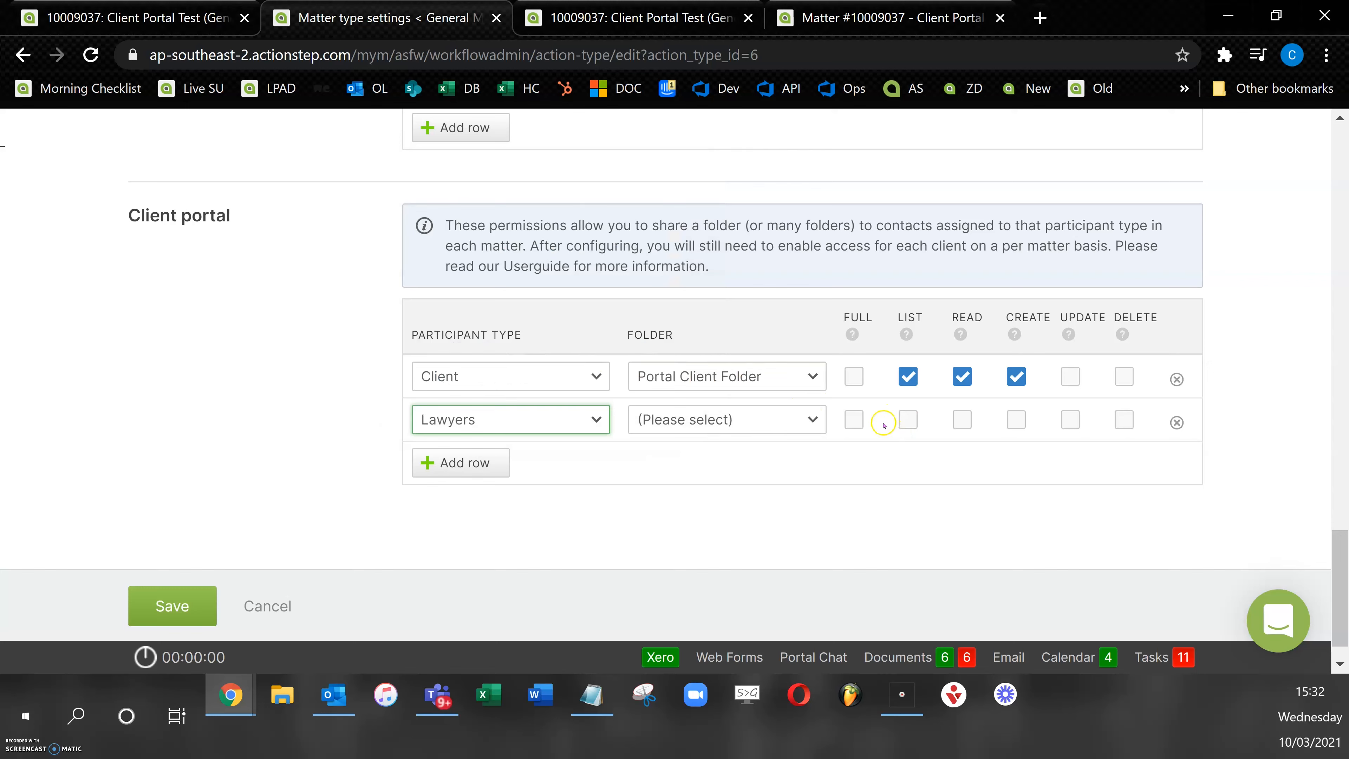
click(855, 420)
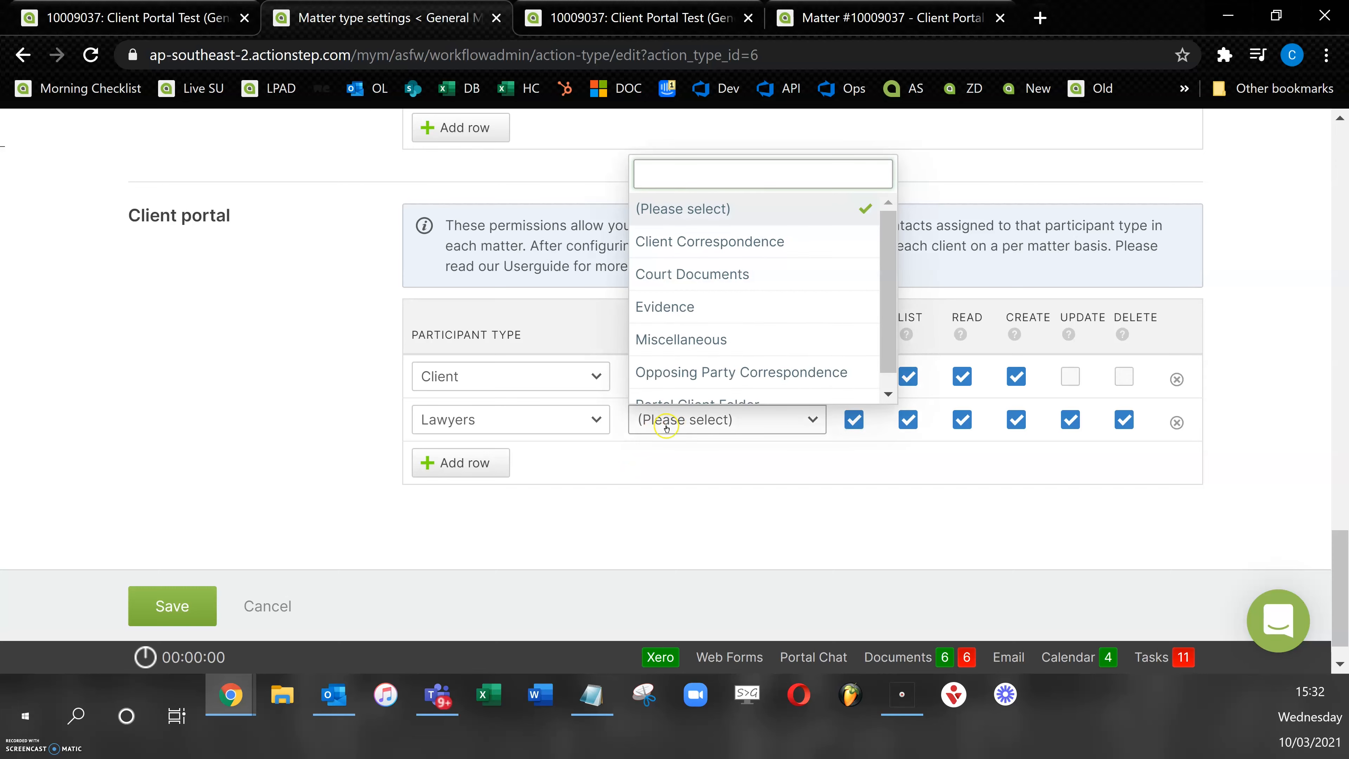
click(713, 287)
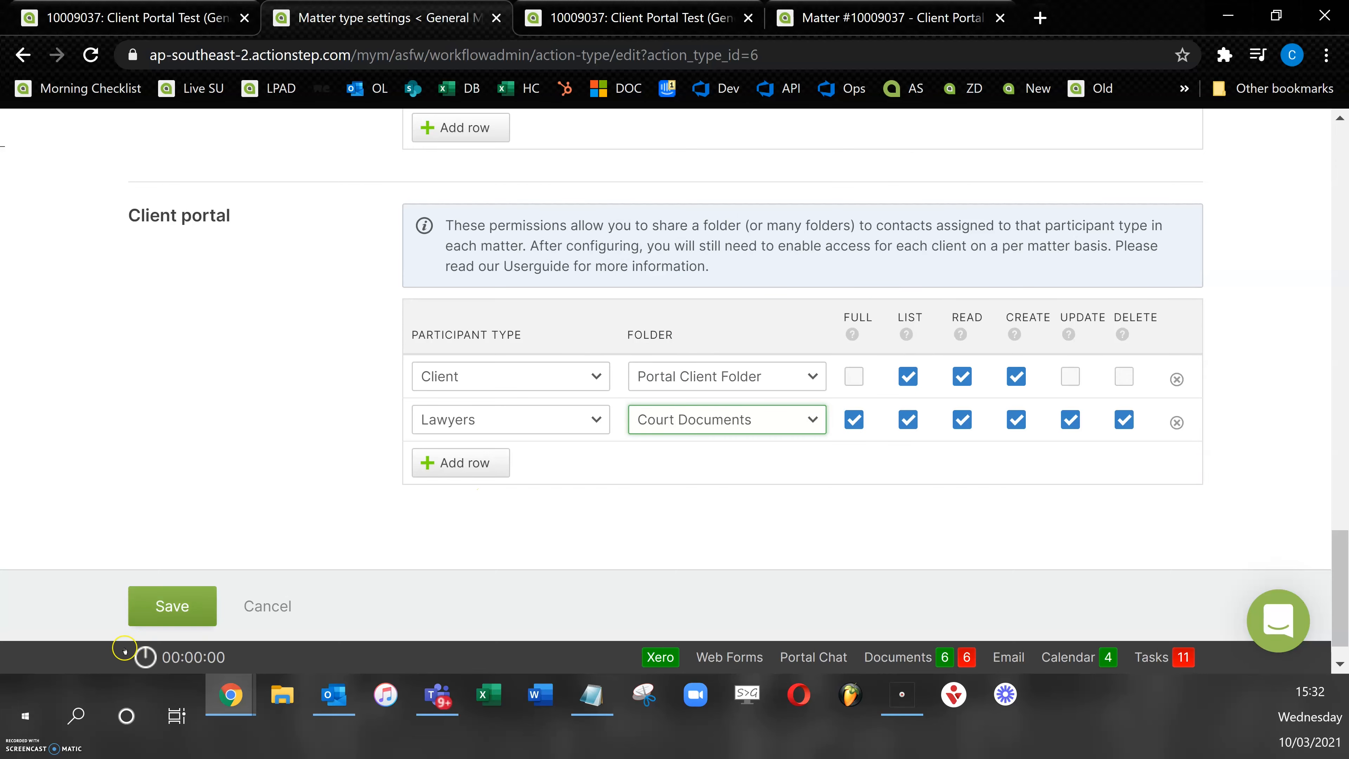
click(154, 607)
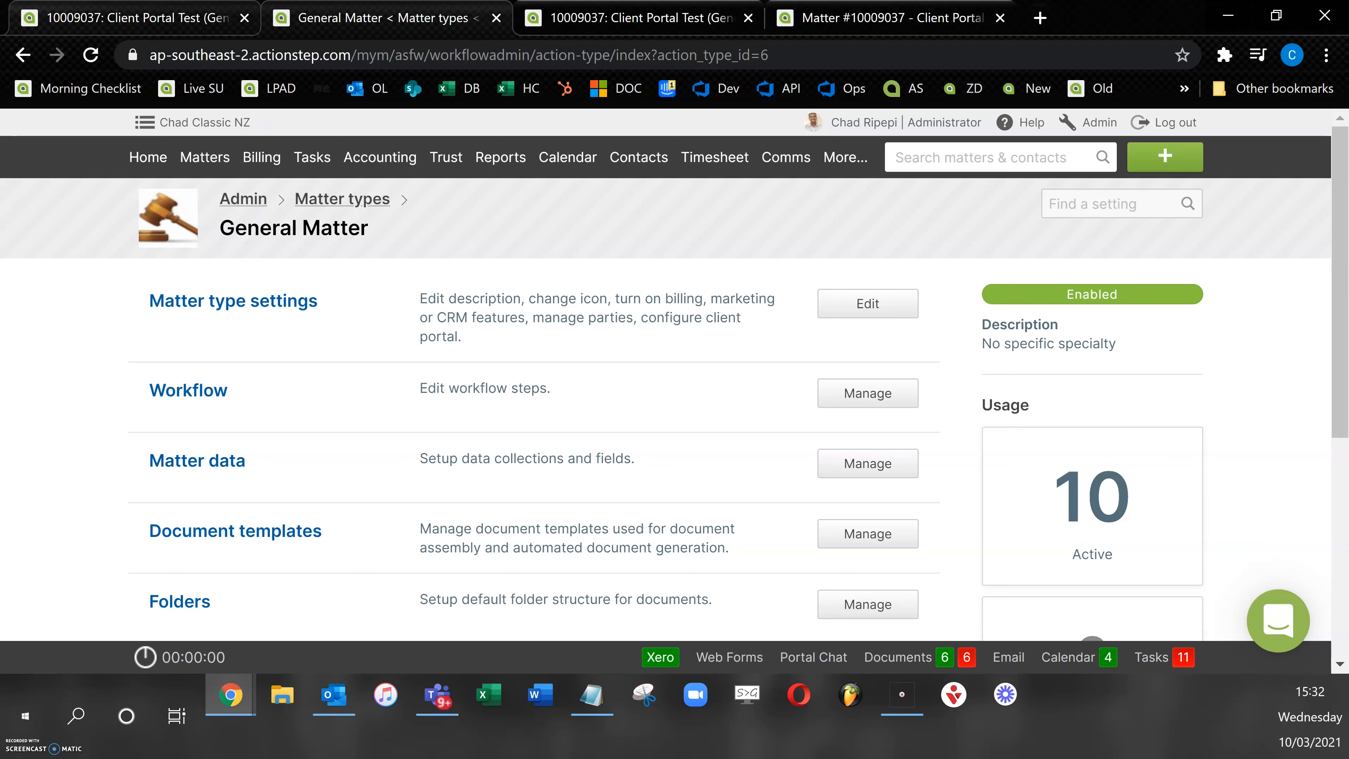
- Switch back to the Client Portal Test matter, reload it and open its client portal page
click(210, 17)
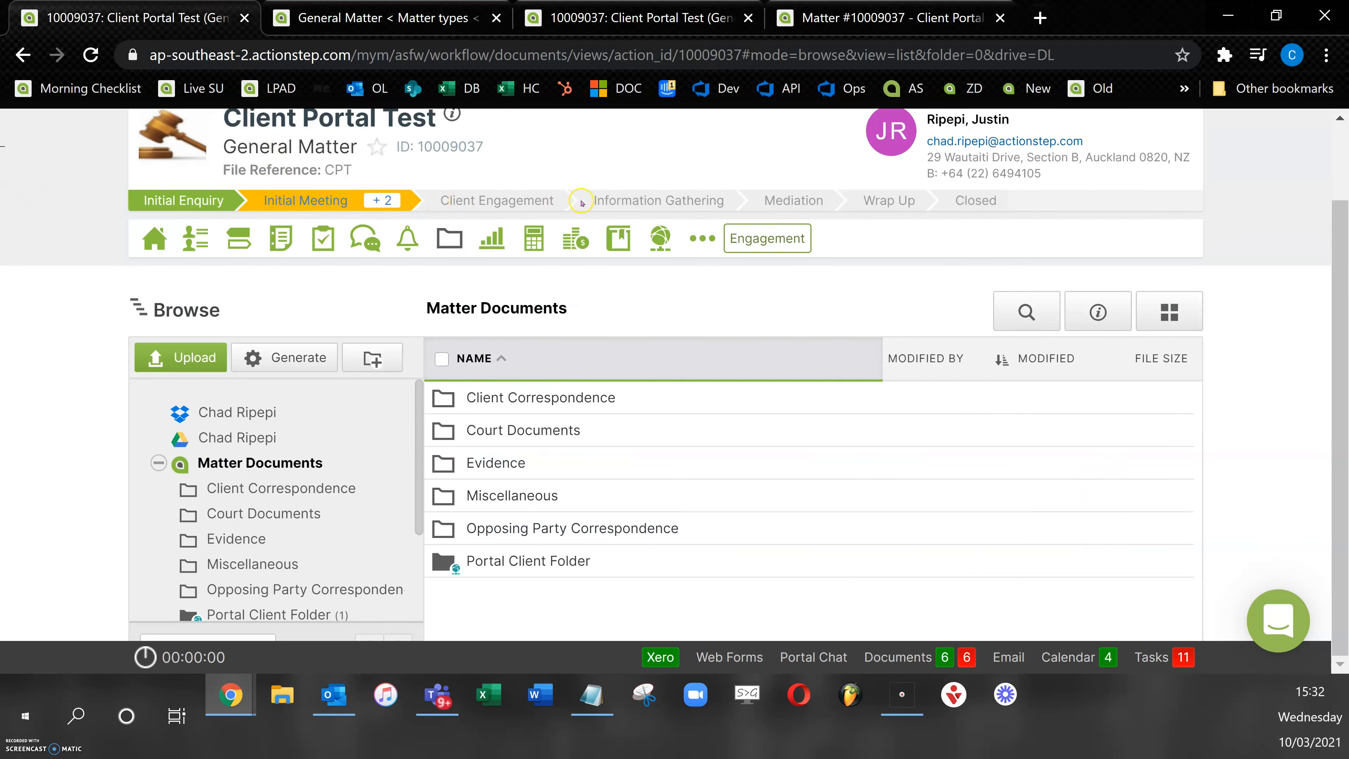
click(87, 49)
click(660, 234)
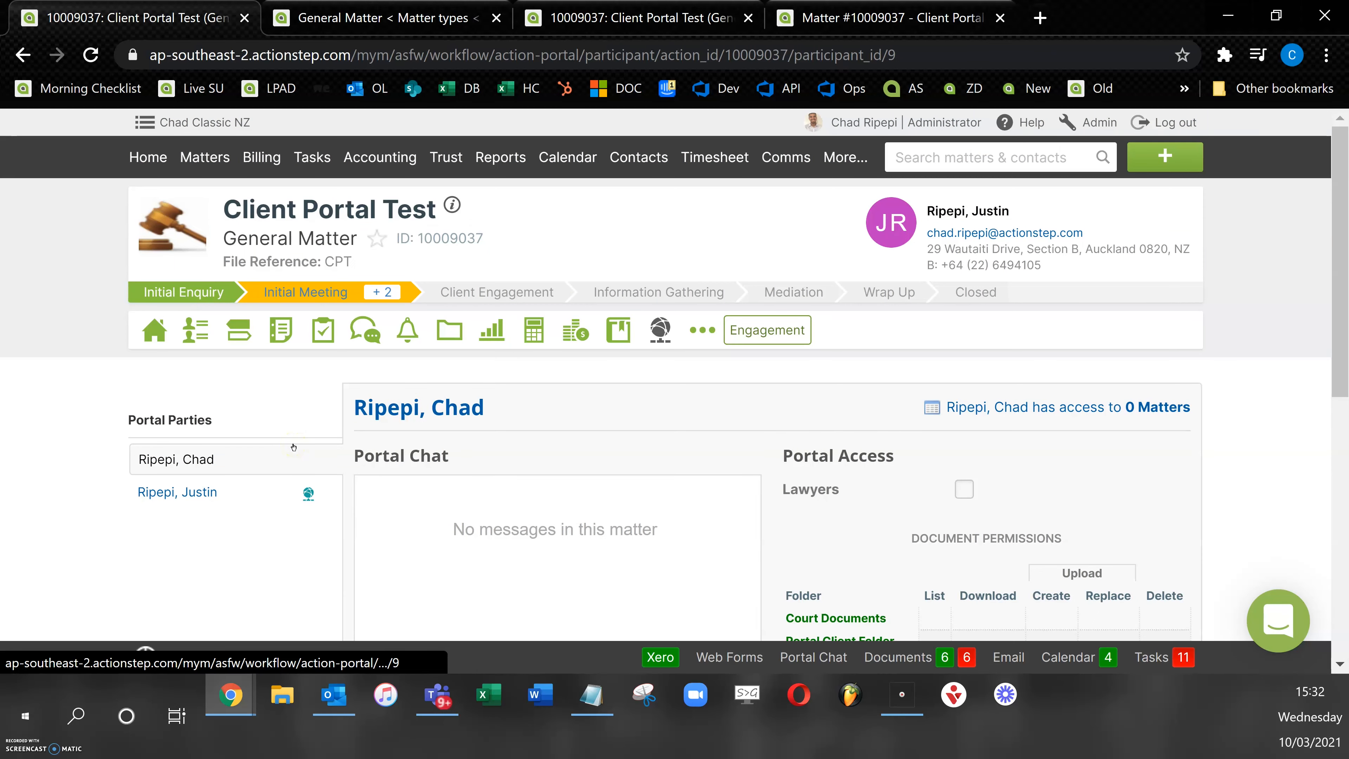
- Select portal access for the matter's party in the Lawyers role
scroll(295, 452, down, 2)
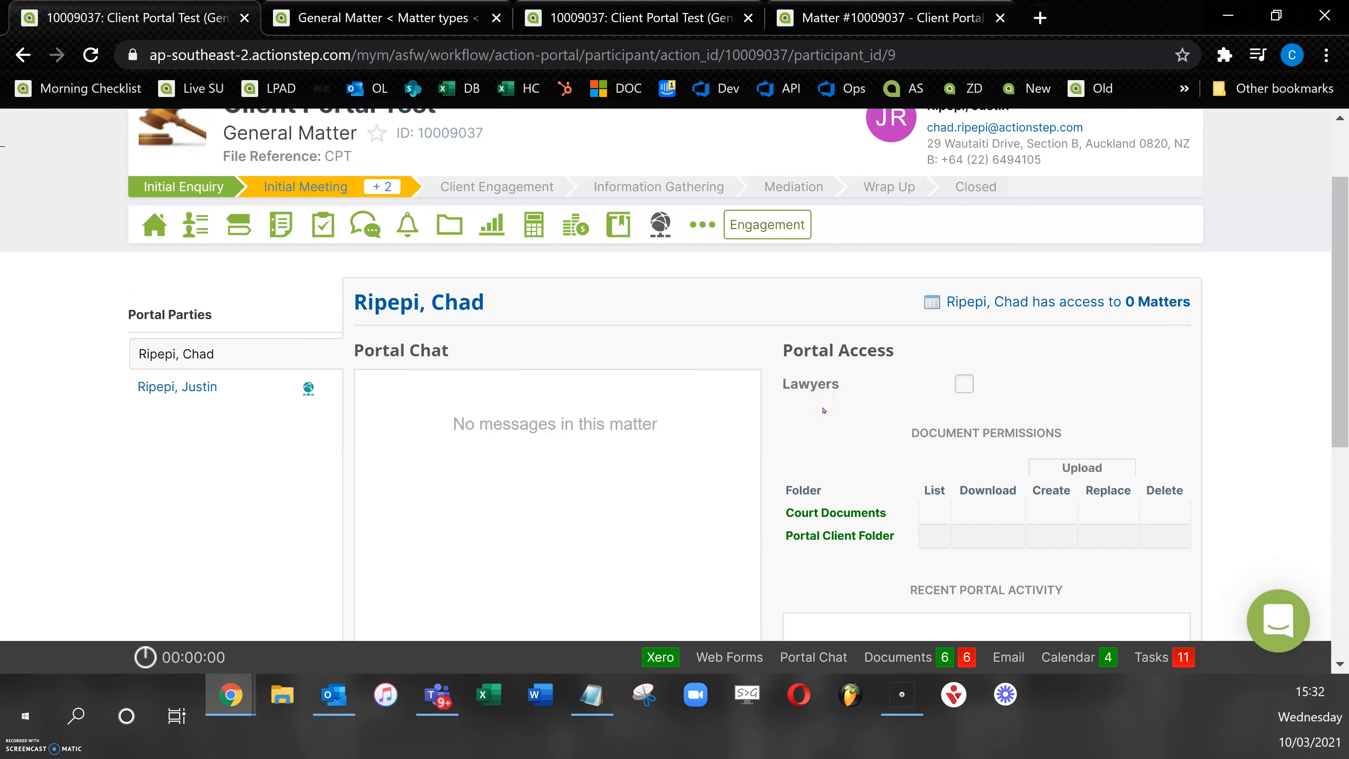
click(827, 415)
click(964, 380)
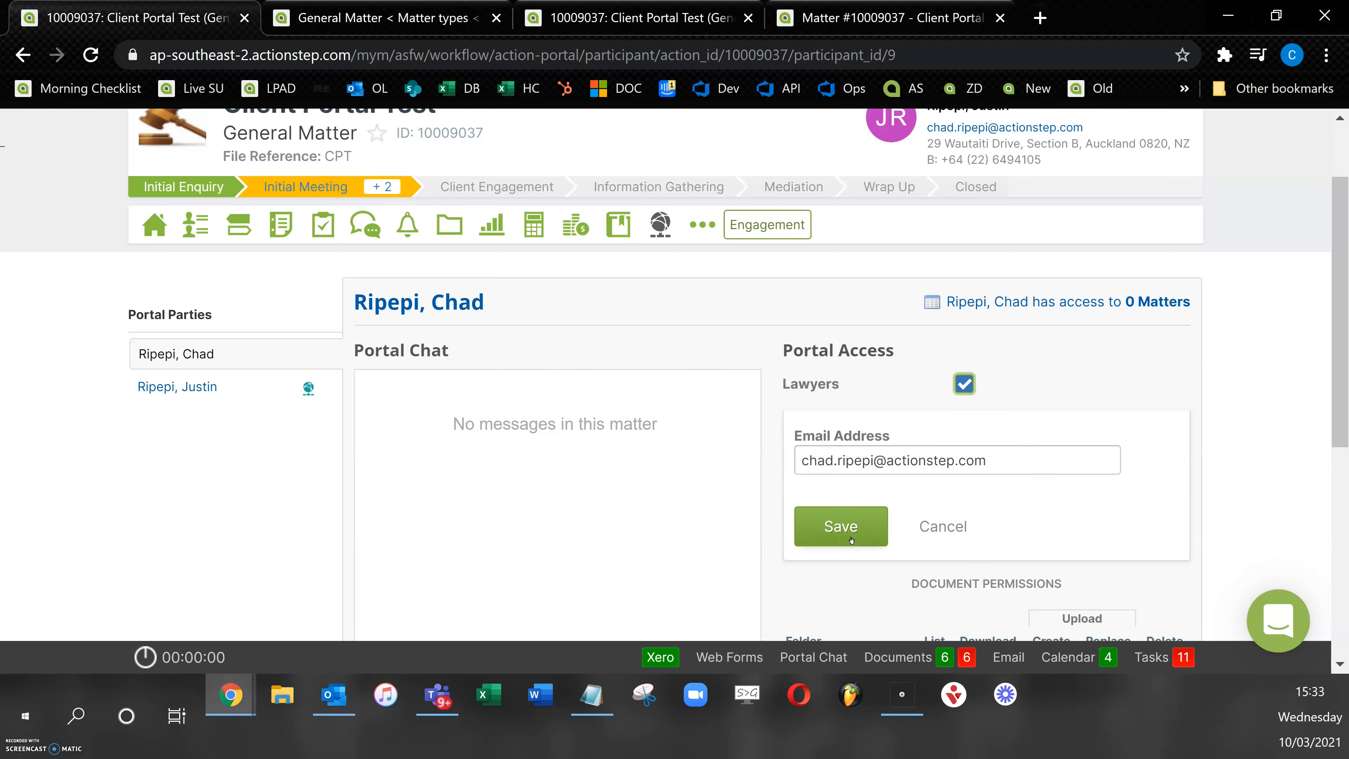
click(1038, 448)
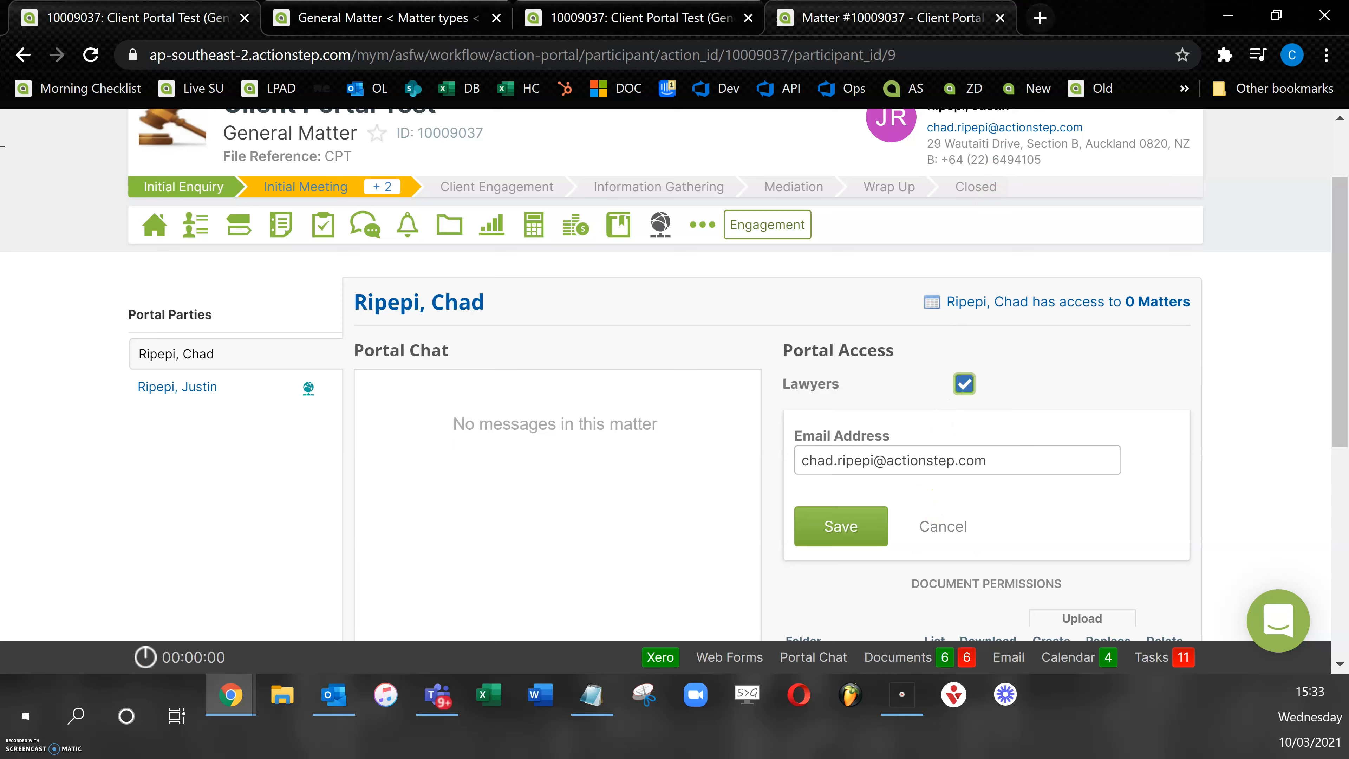
- Switch to the client-side portal view of the Client Portal Test matter
click(967, 18)
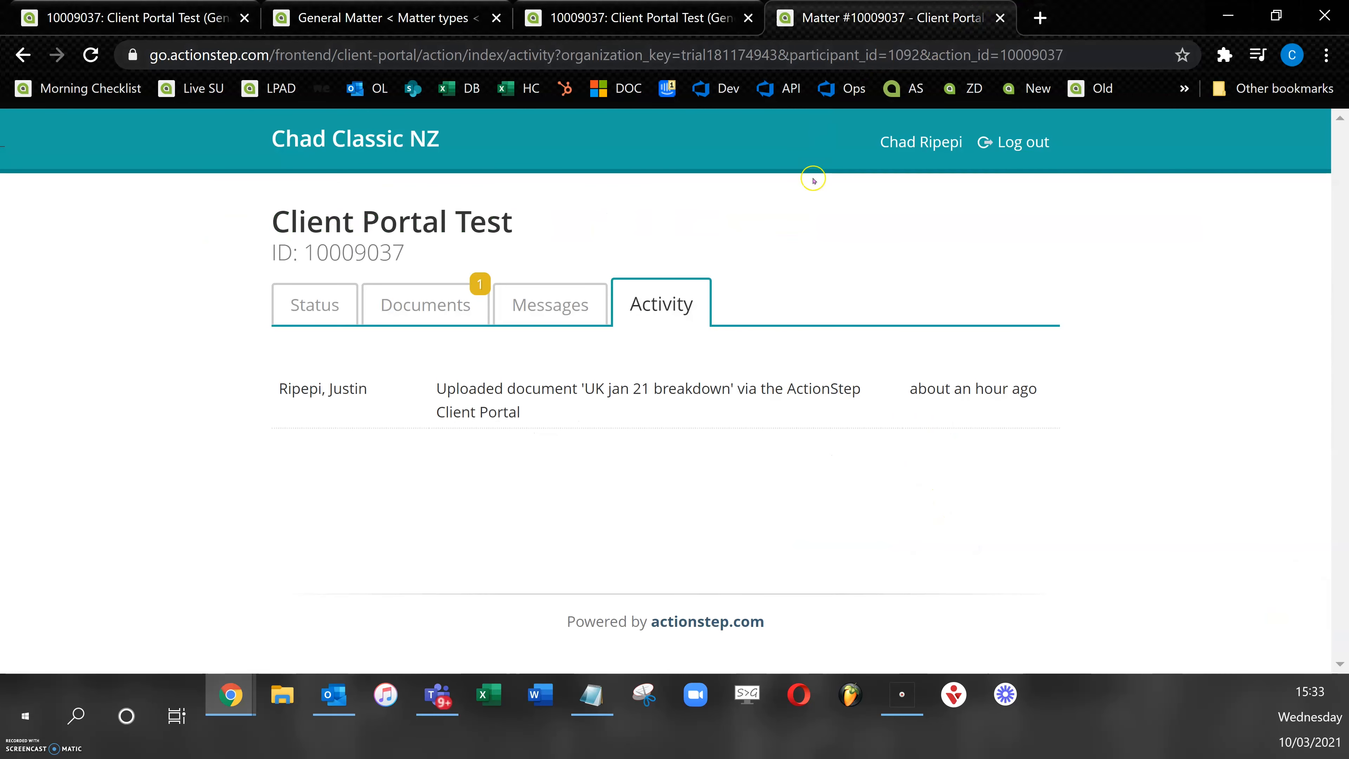